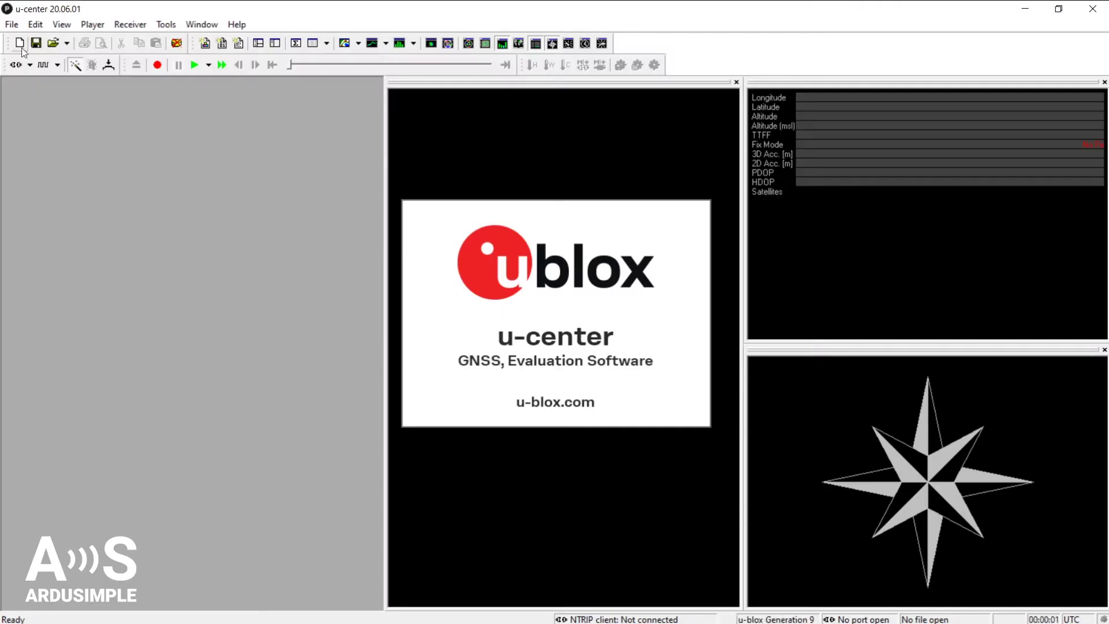
Connect u-center to the receiver on COM7 so live satellite readings load
{"action": "left_click", "coordinate": [30, 66]}
{"action": "left_click", "coordinate": [32, 102]}
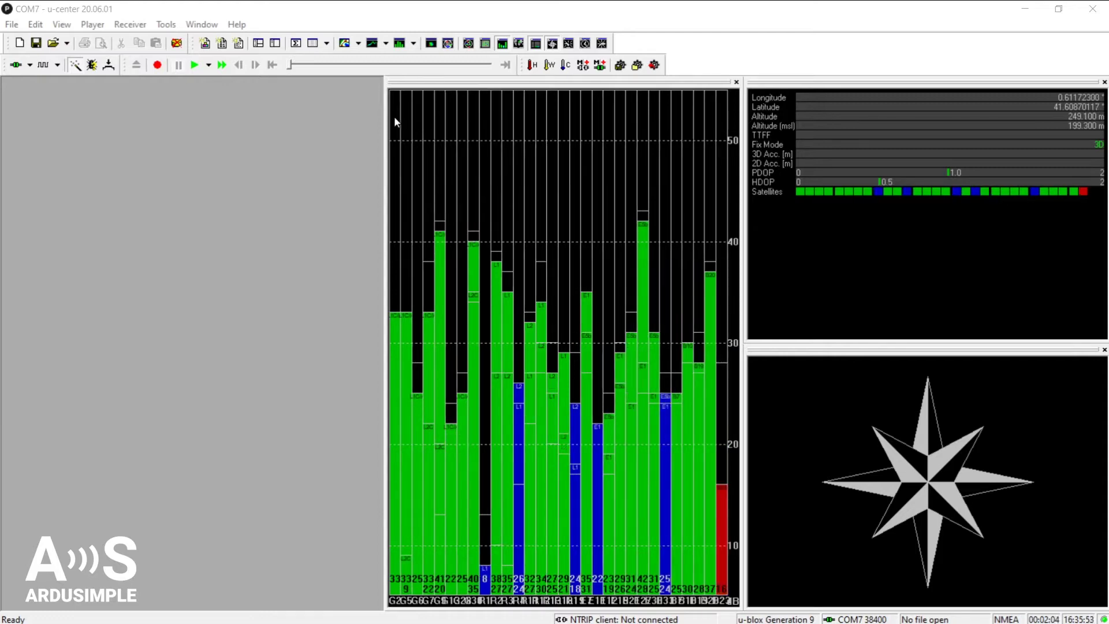
Show the Altitude Meter docking panel below the compass
{"action": "left_click", "coordinate": [16, 64]}
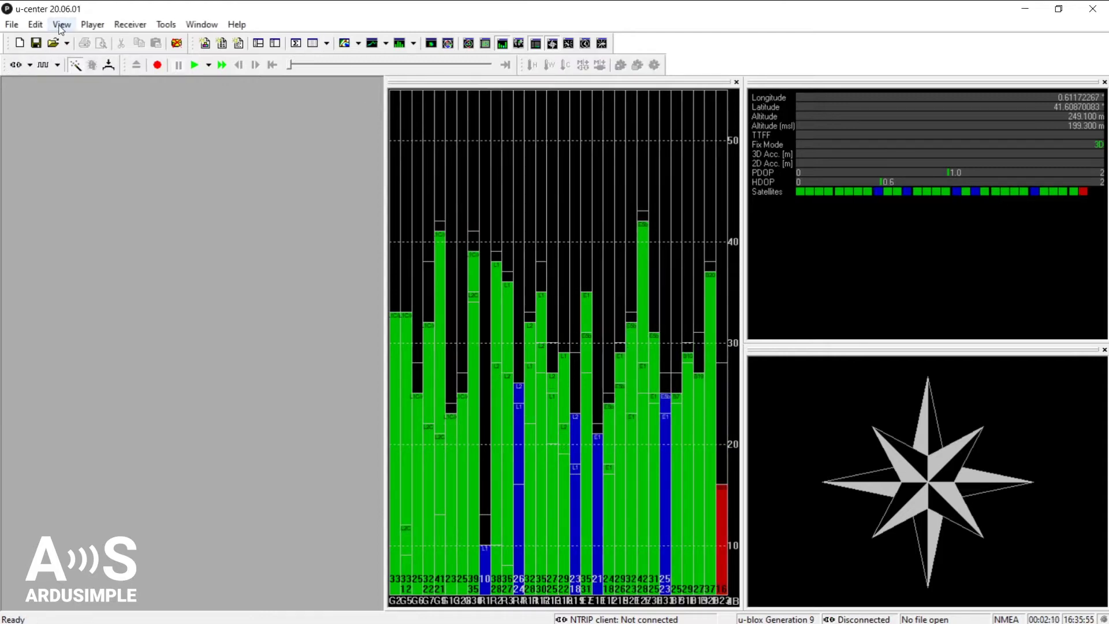
{"action": "left_click", "coordinate": [60, 25]}
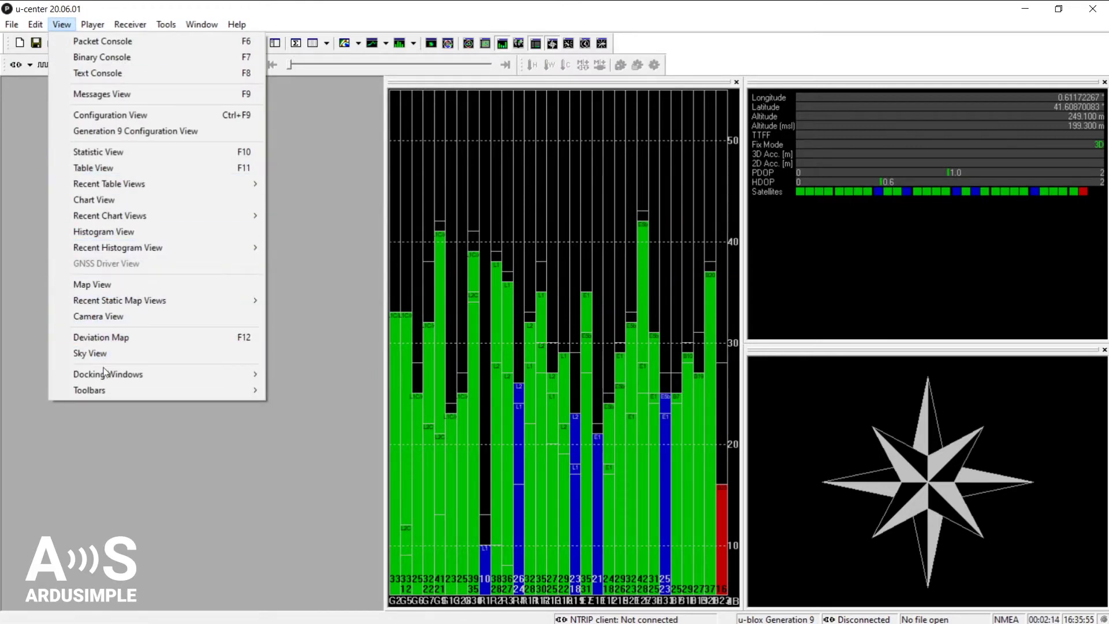
{"action": "mouse_move", "coordinate": [107, 376]}
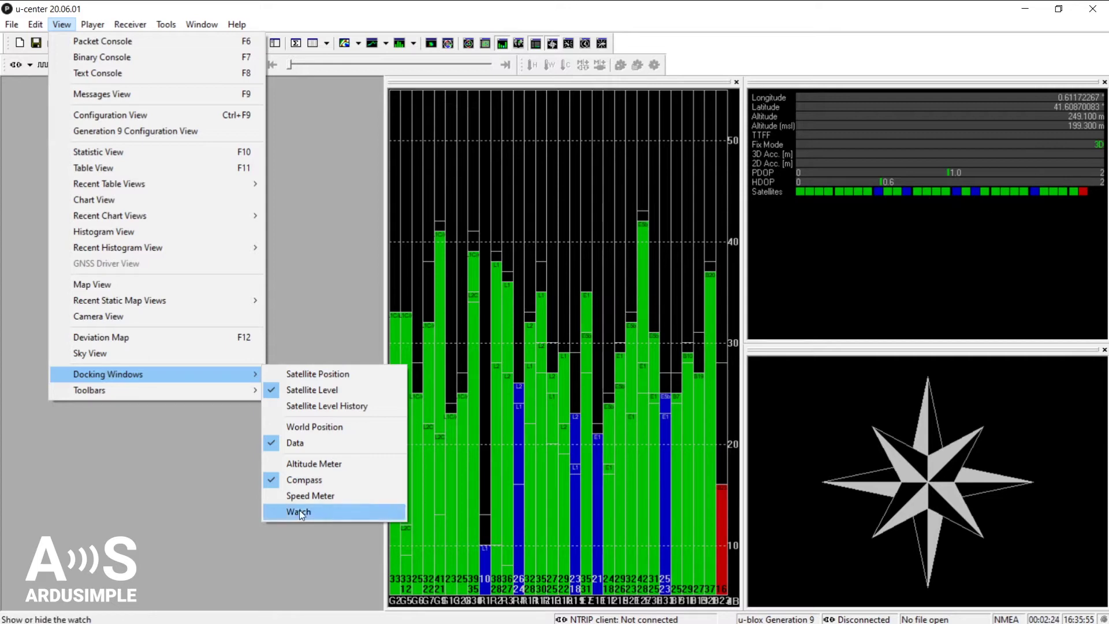
{"action": "left_click", "coordinate": [308, 465]}
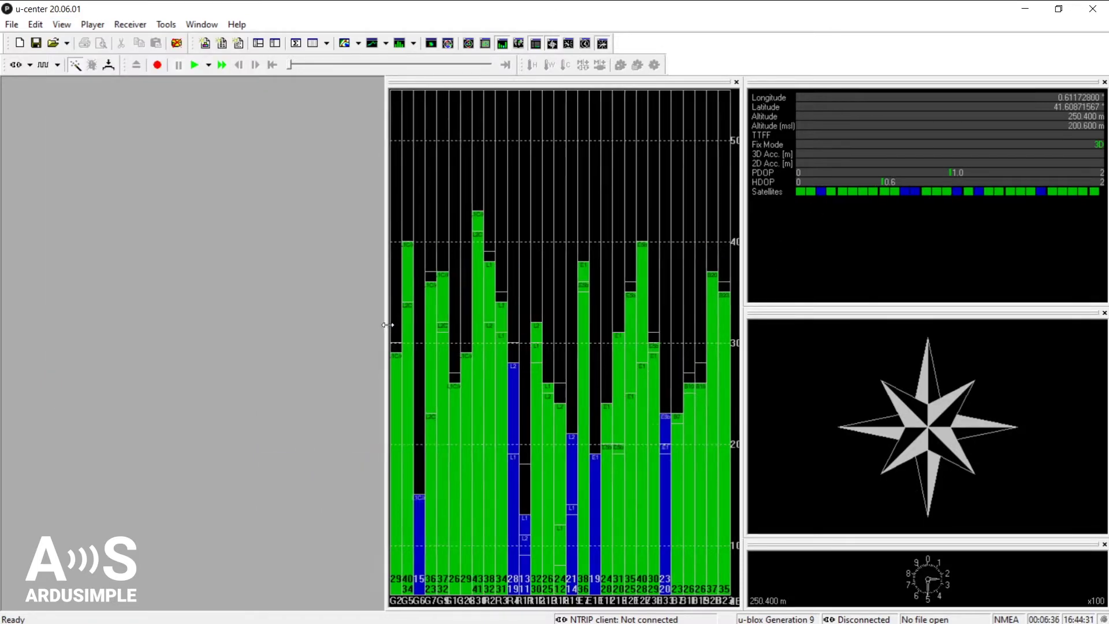
Widen the signal chart, heighten the compass, and dock the altitude meter in the right column
{"action": "left_click_drag", "start_coordinate": [386, 333], "coordinate": [356, 324]}
{"action": "left_click_drag", "start_coordinate": [918, 307], "coordinate": [921, 261]}
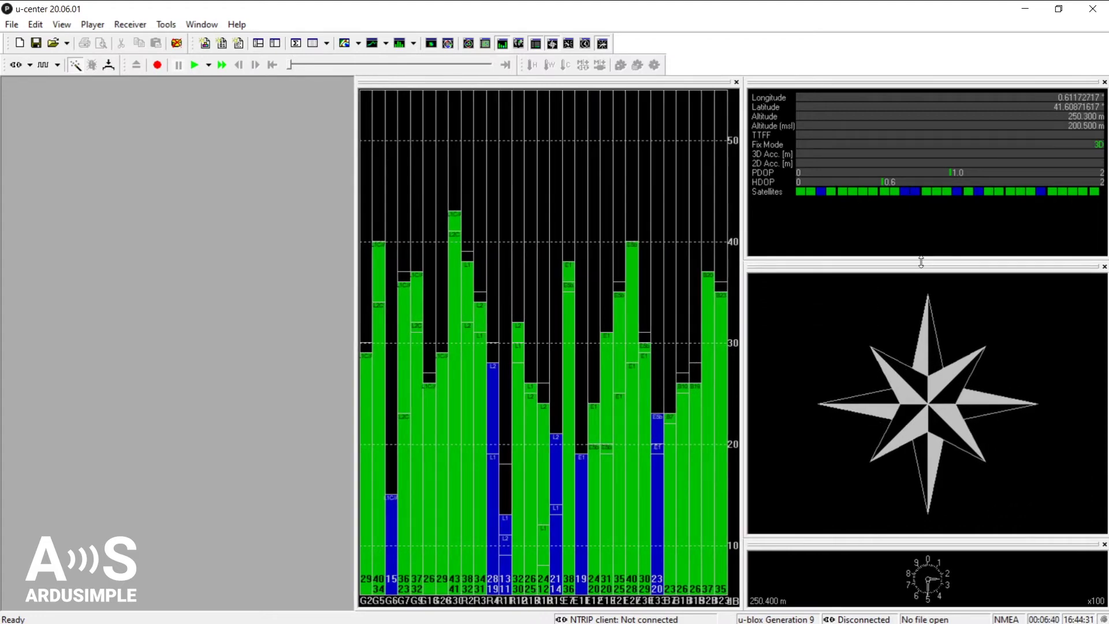
{"action": "left_click_drag", "start_coordinate": [959, 545], "coordinate": [137, 341]}
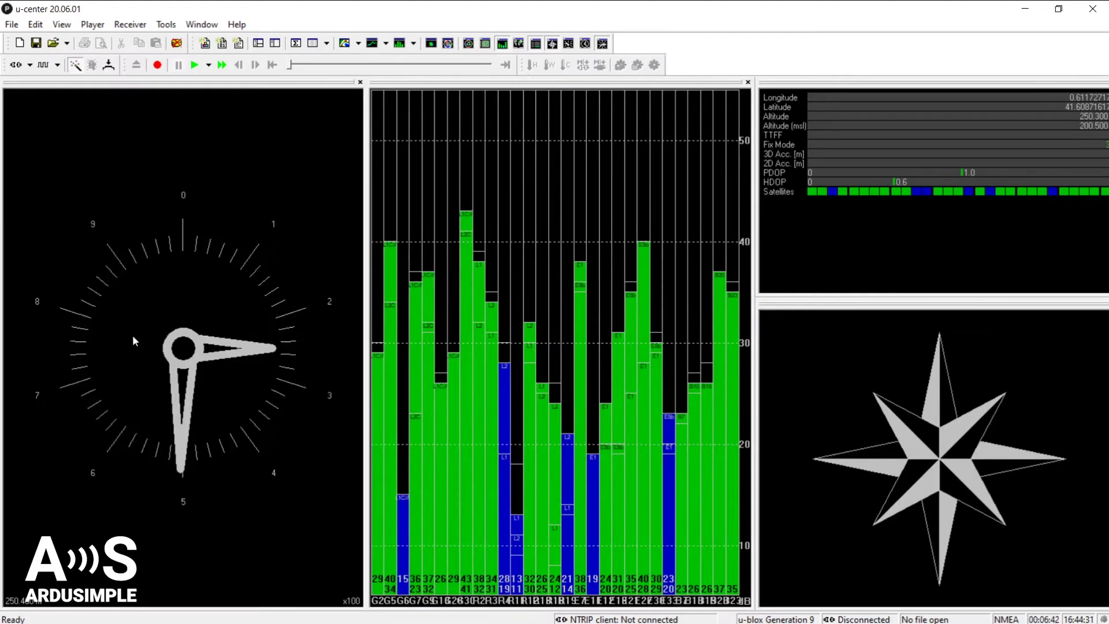
{"action": "left_click_drag", "start_coordinate": [139, 87], "coordinate": [844, 107]}
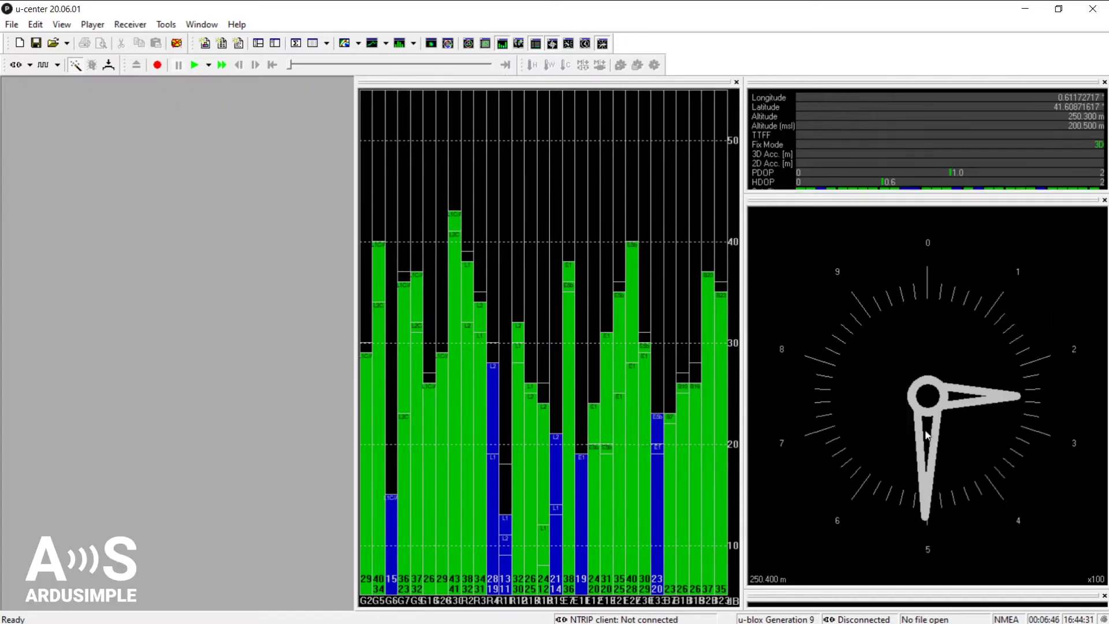
{"action": "left_click_drag", "start_coordinate": [949, 603], "coordinate": [949, 436]}
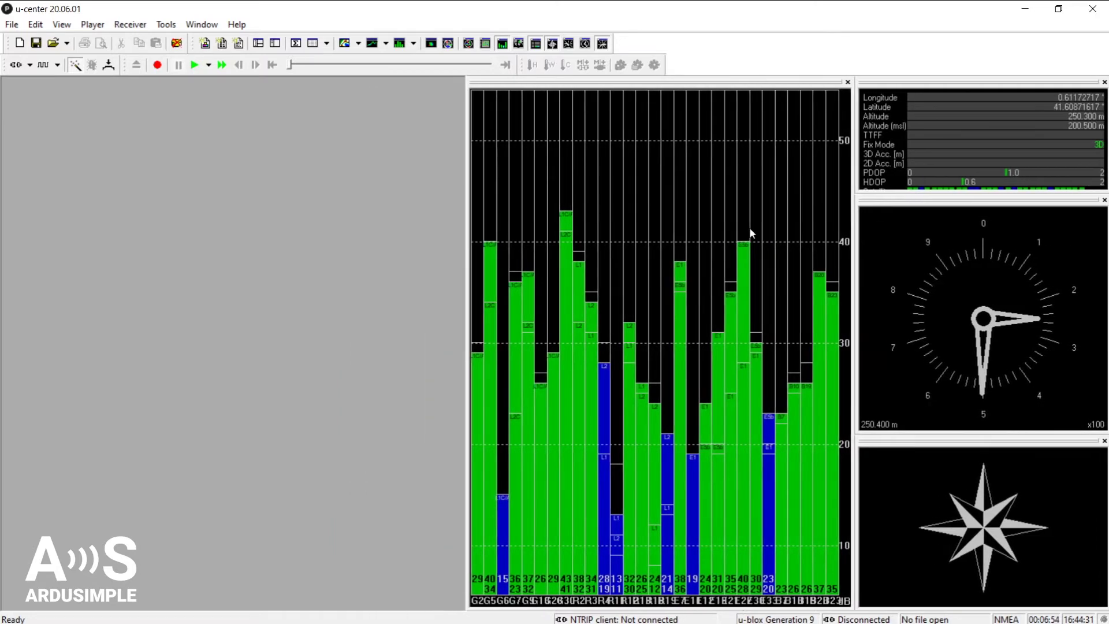
Resize the panes so the chart is wider, the data panel shows Satellites, and the altitude meter is taller
{"action": "left_click_drag", "start_coordinate": [467, 212], "coordinate": [388, 313]}
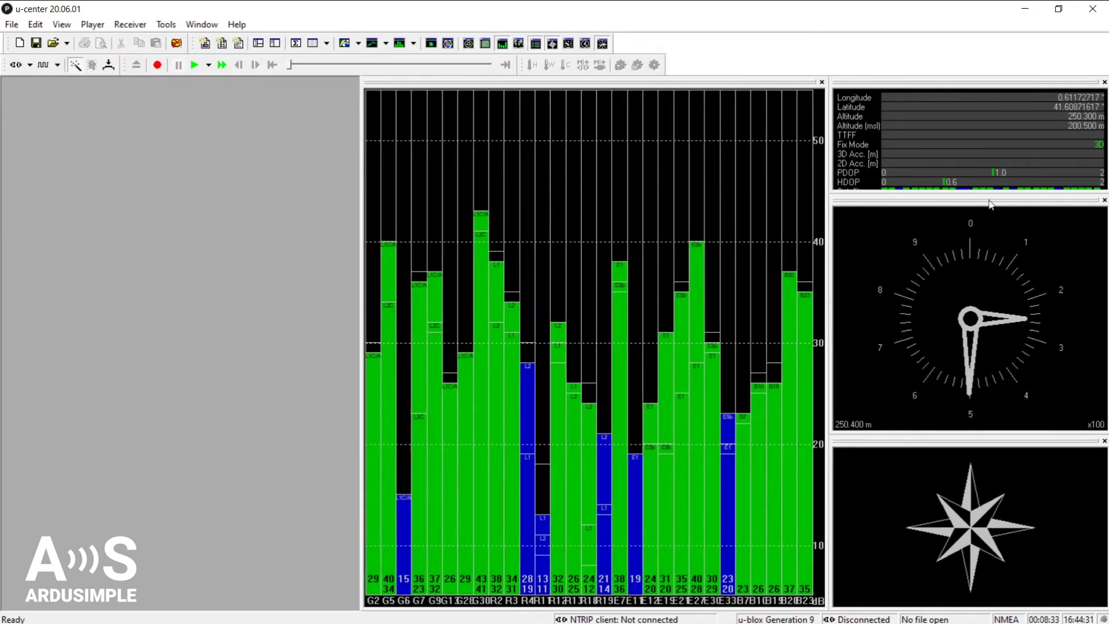
{"action": "left_click_drag", "start_coordinate": [989, 202], "coordinate": [985, 231]}
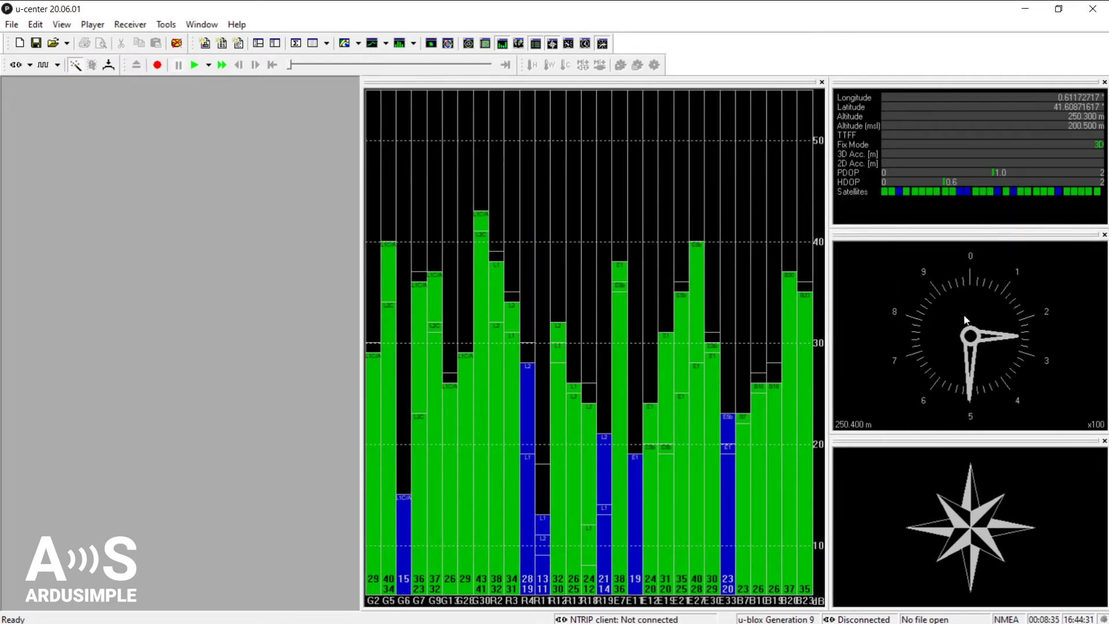
{"action": "left_click_drag", "start_coordinate": [973, 438], "coordinate": [976, 454]}
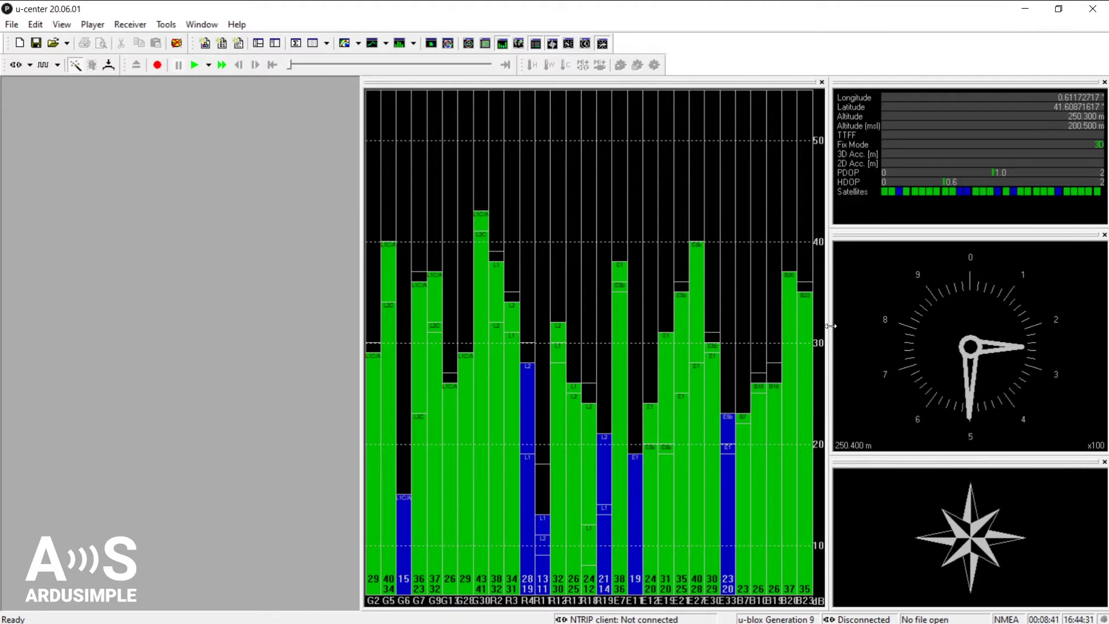
{"action": "left_click_drag", "start_coordinate": [830, 327], "coordinate": [901, 325]}
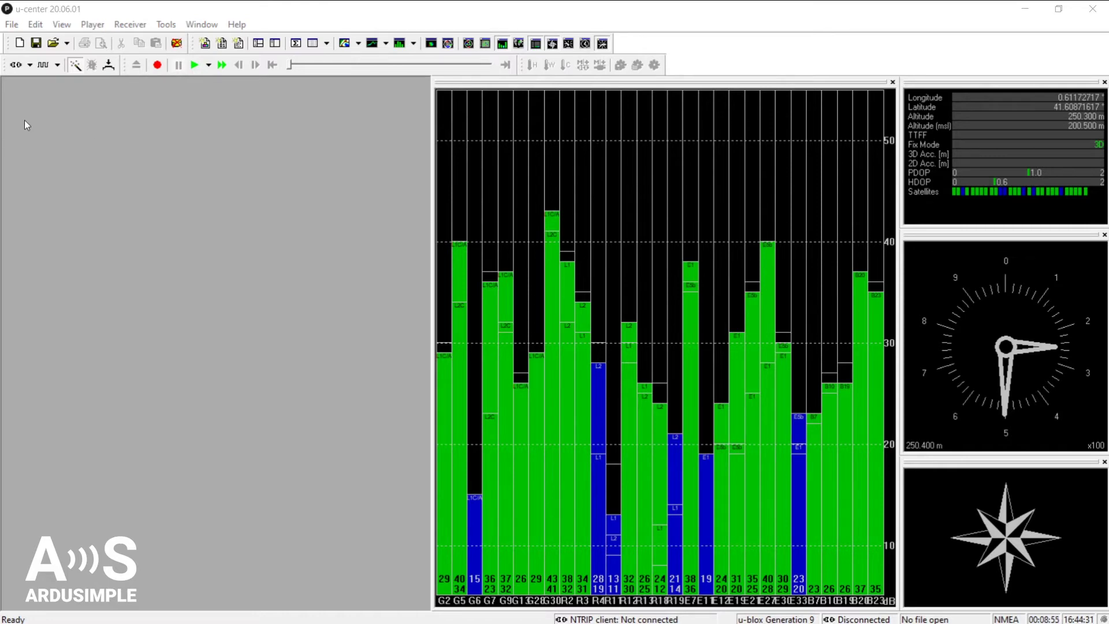
Save the current layout as workspace WindowSetting_V1 in the Demo u-center folder
{"action": "left_click", "coordinate": [199, 25]}
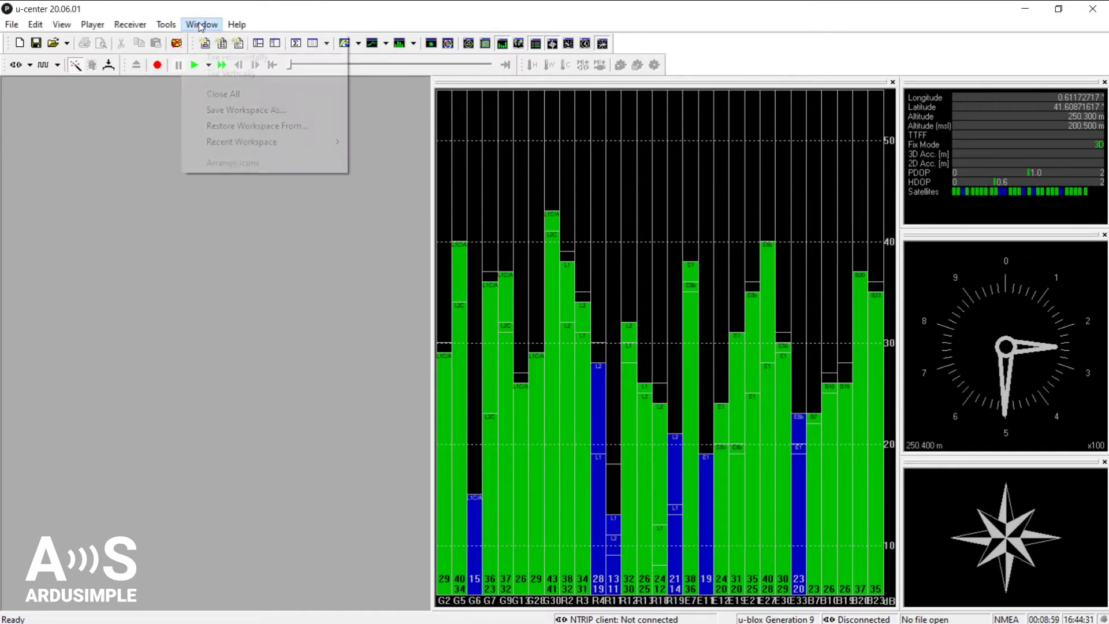
{"action": "left_click", "coordinate": [221, 112]}
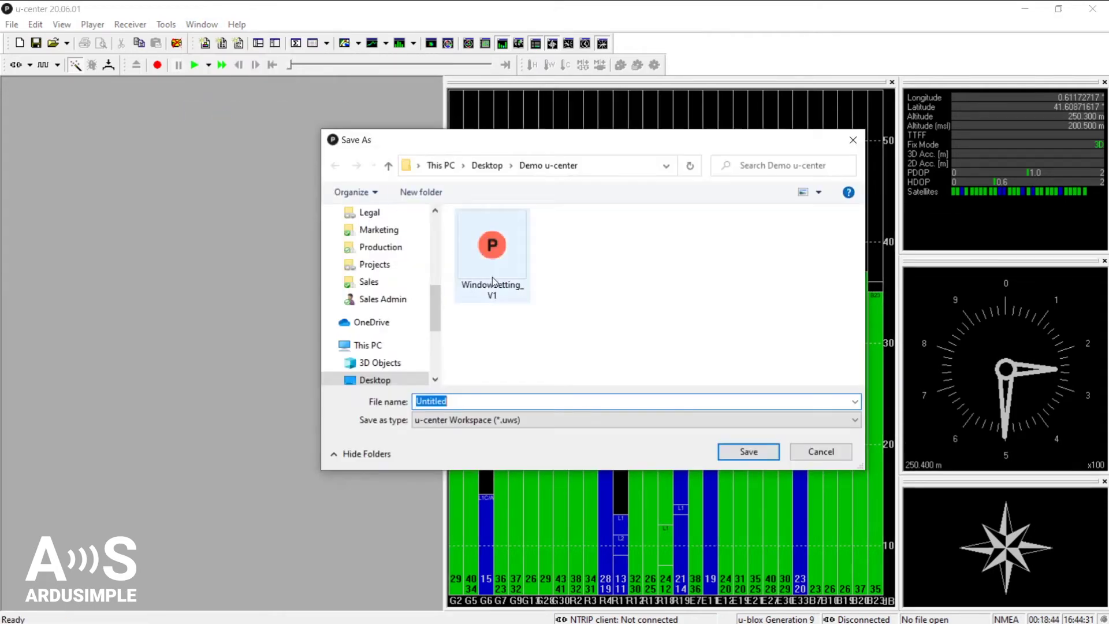
{"action": "left_click", "coordinate": [492, 277]}
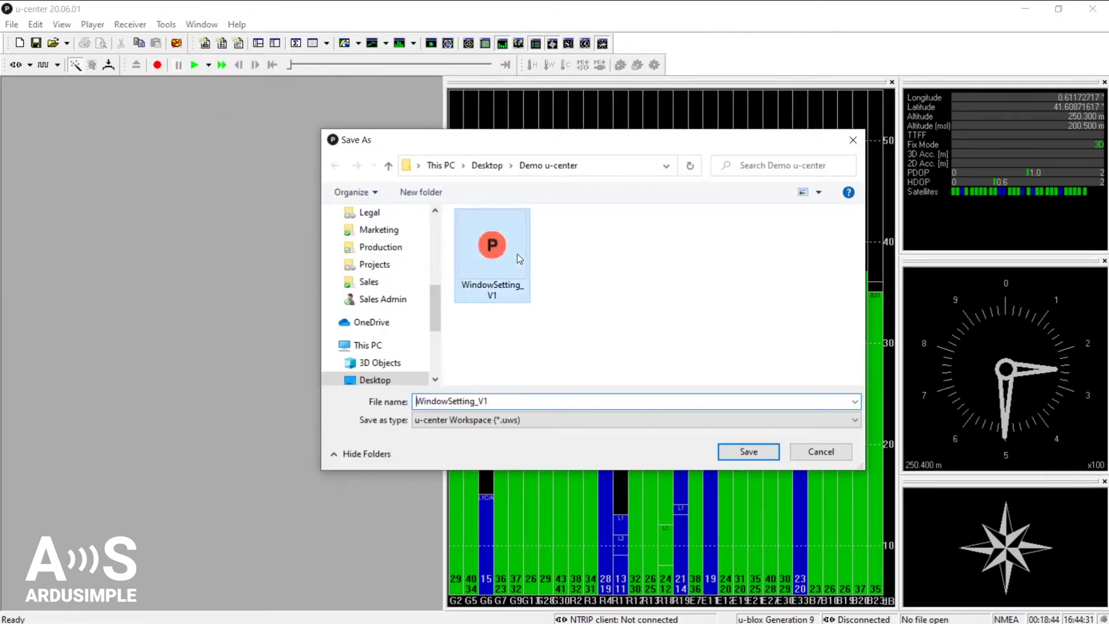
{"action": "left_click", "coordinate": [743, 453]}
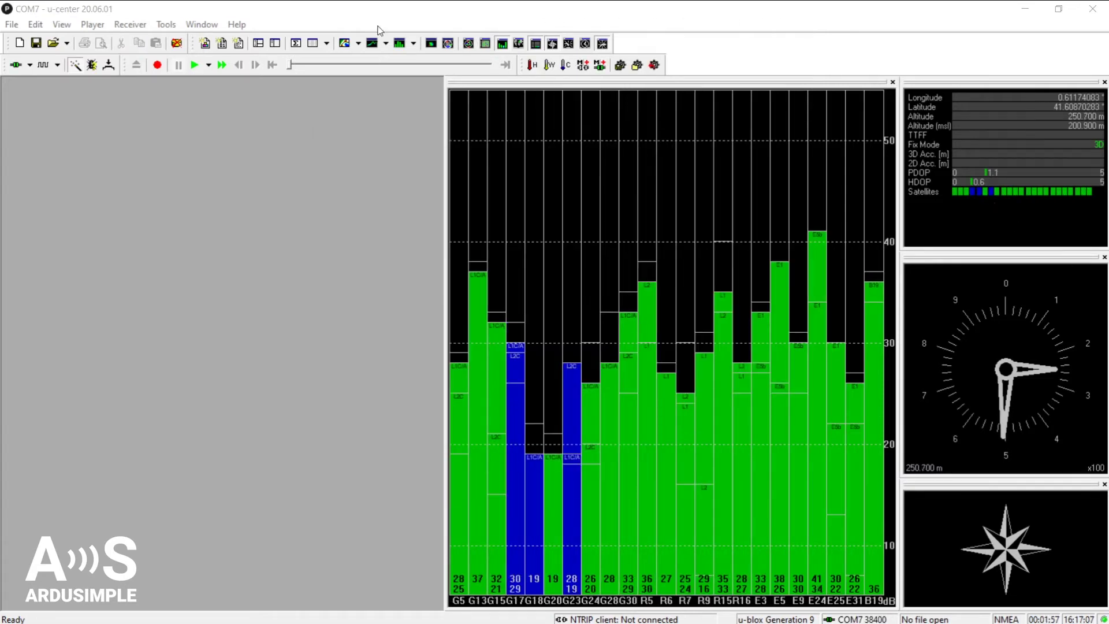
Dock the Satellite Position sky view beside the chart; the Speed Meter panel is added, then closed
{"action": "left_click", "coordinate": [62, 25]}
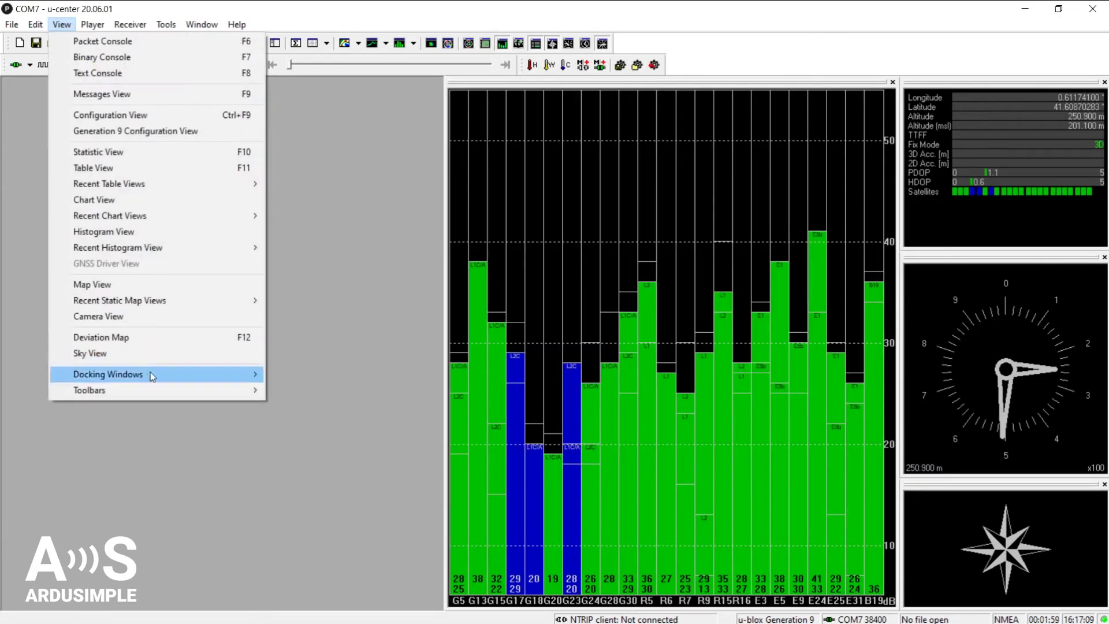
{"action": "mouse_move", "coordinate": [154, 379]}
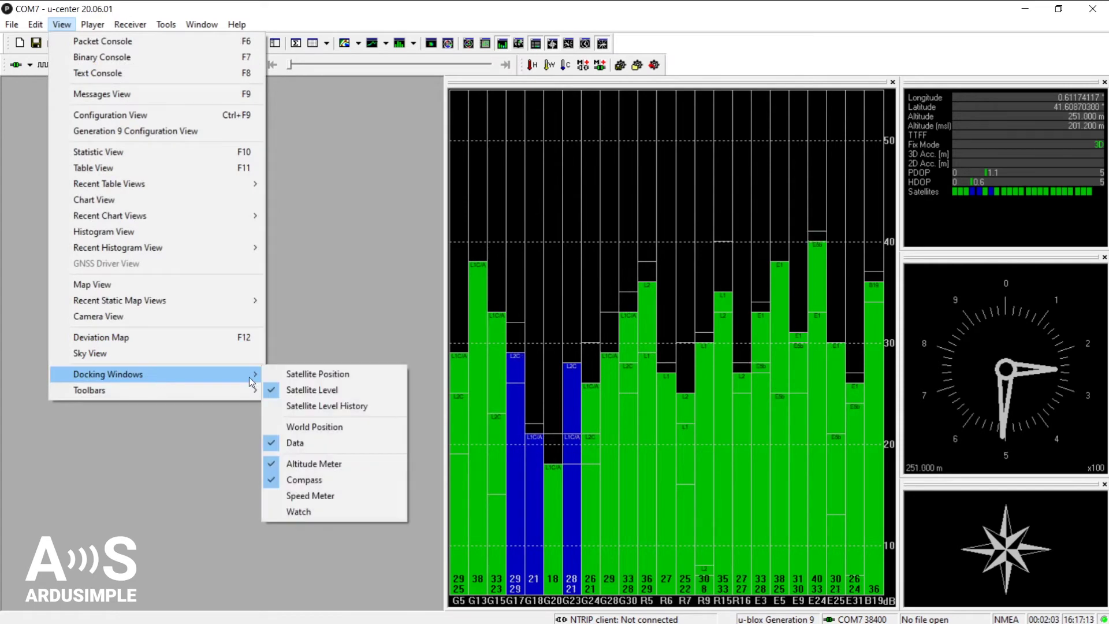
{"action": "left_click", "coordinate": [304, 375]}
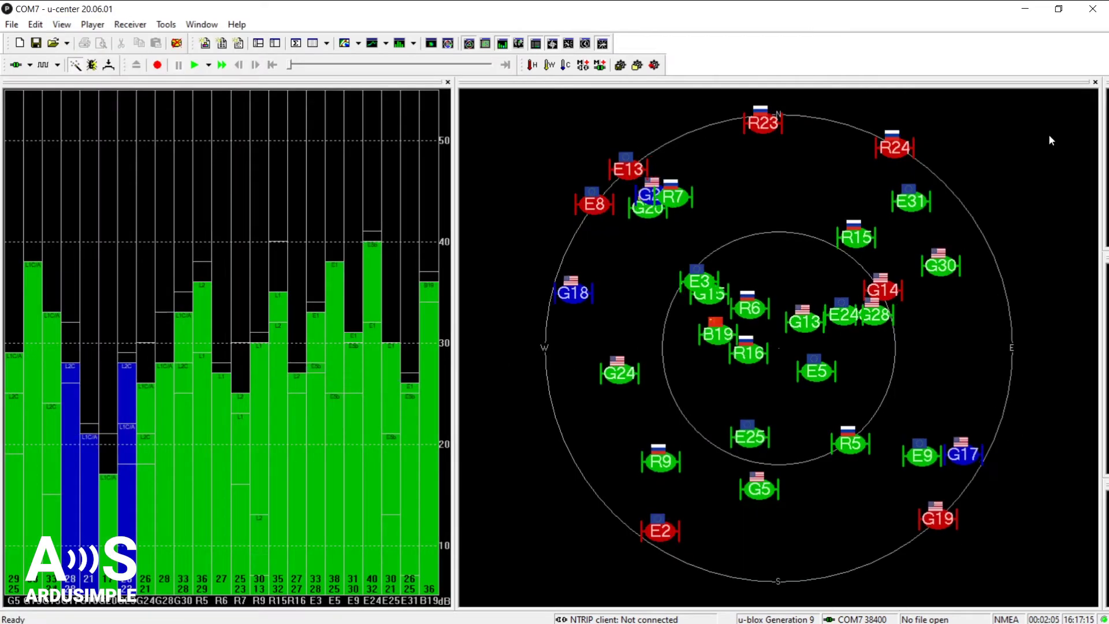
{"action": "left_click", "coordinate": [1095, 81]}
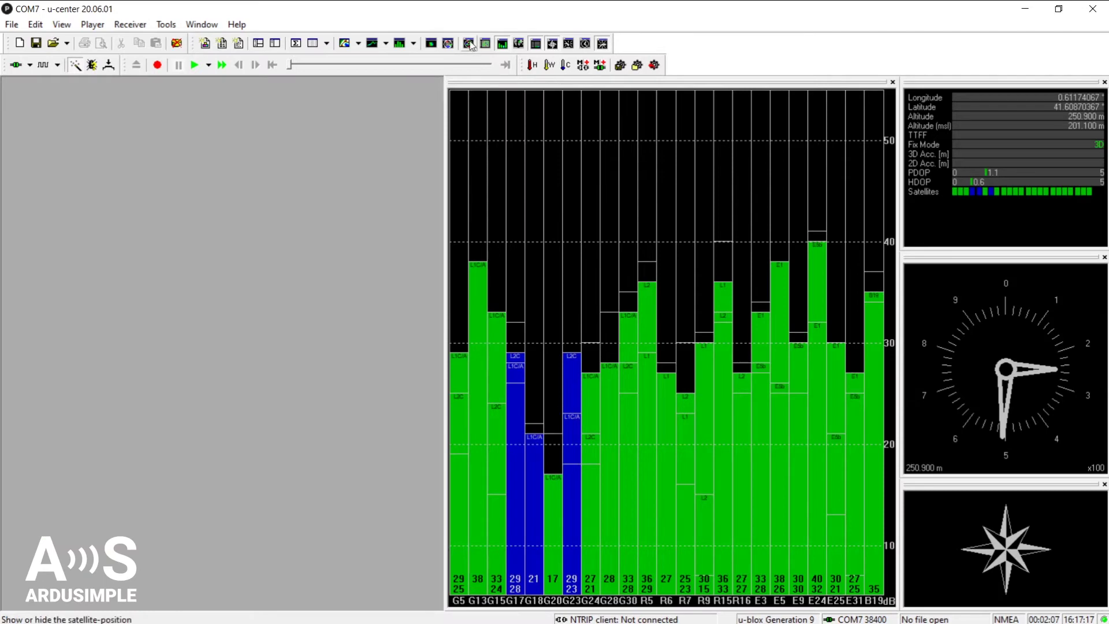
{"action": "left_click", "coordinate": [451, 45]}
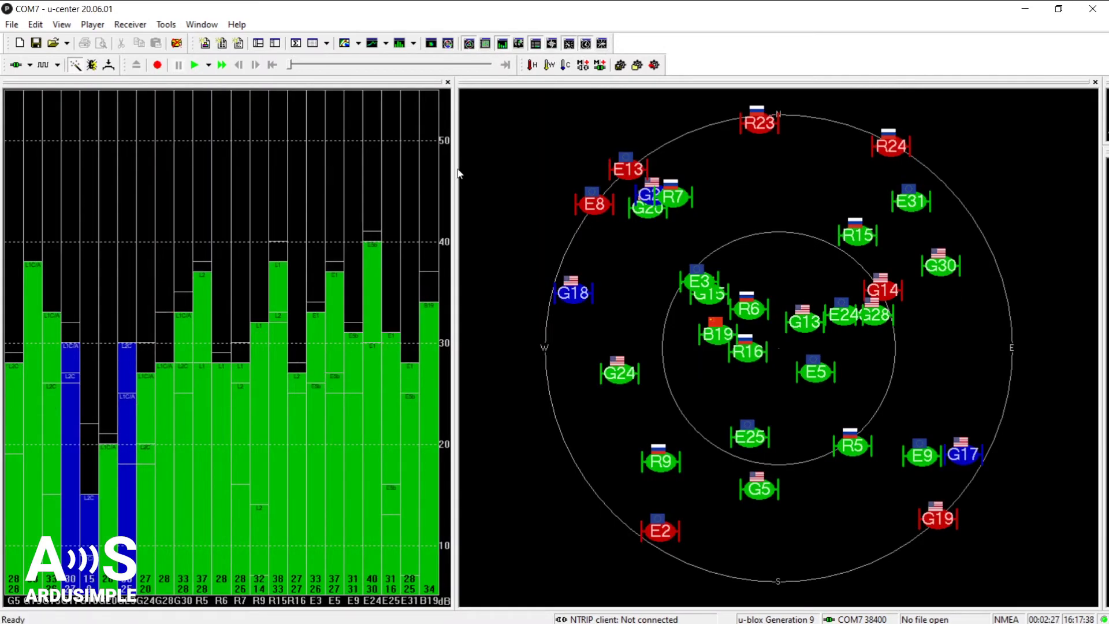
{"action": "left_click", "coordinate": [551, 45]}
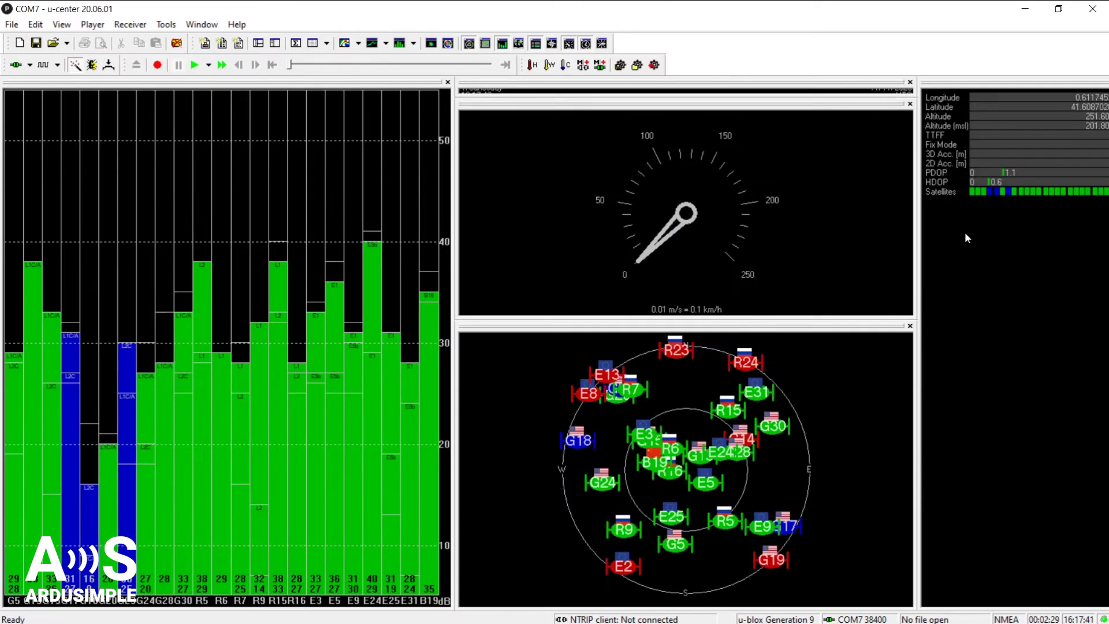
{"action": "left_click", "coordinate": [910, 104]}
{"action": "left_click", "coordinate": [910, 82]}
{"action": "left_click_drag", "start_coordinate": [910, 86], "coordinate": [768, 115]}
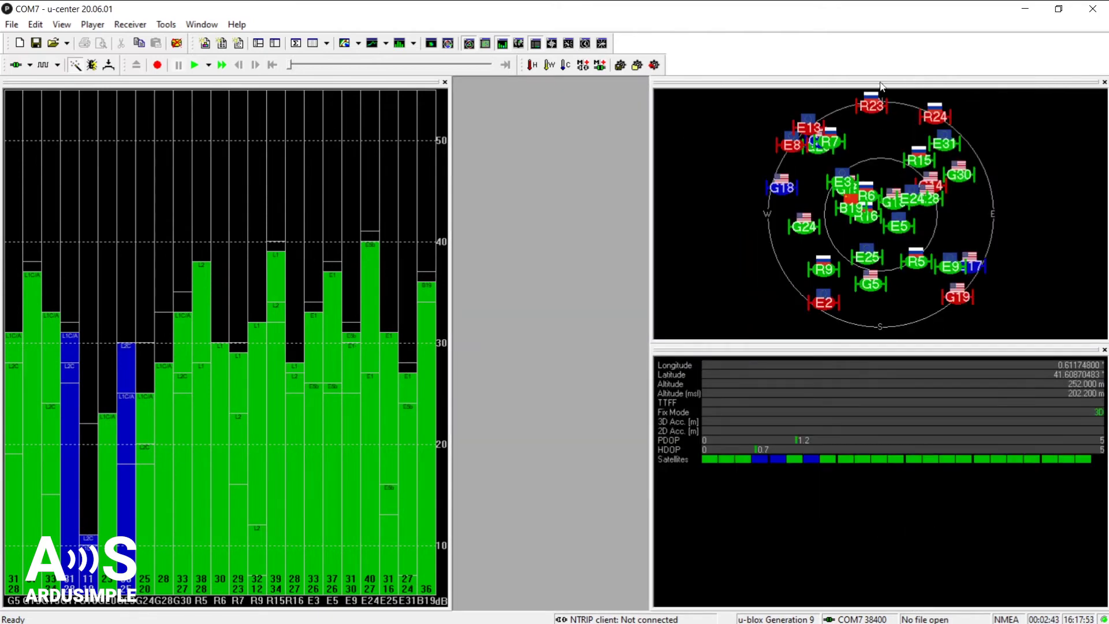
{"action": "left_click_drag", "start_coordinate": [883, 87], "coordinate": [820, 450]}
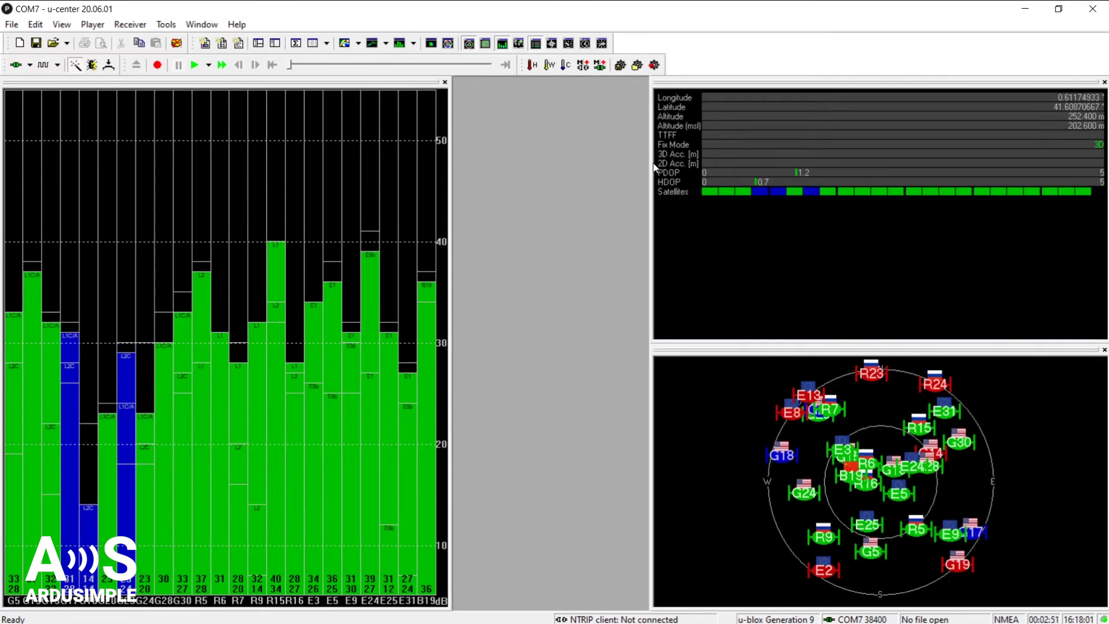
{"action": "left_click_drag", "start_coordinate": [651, 167], "coordinate": [829, 183]}
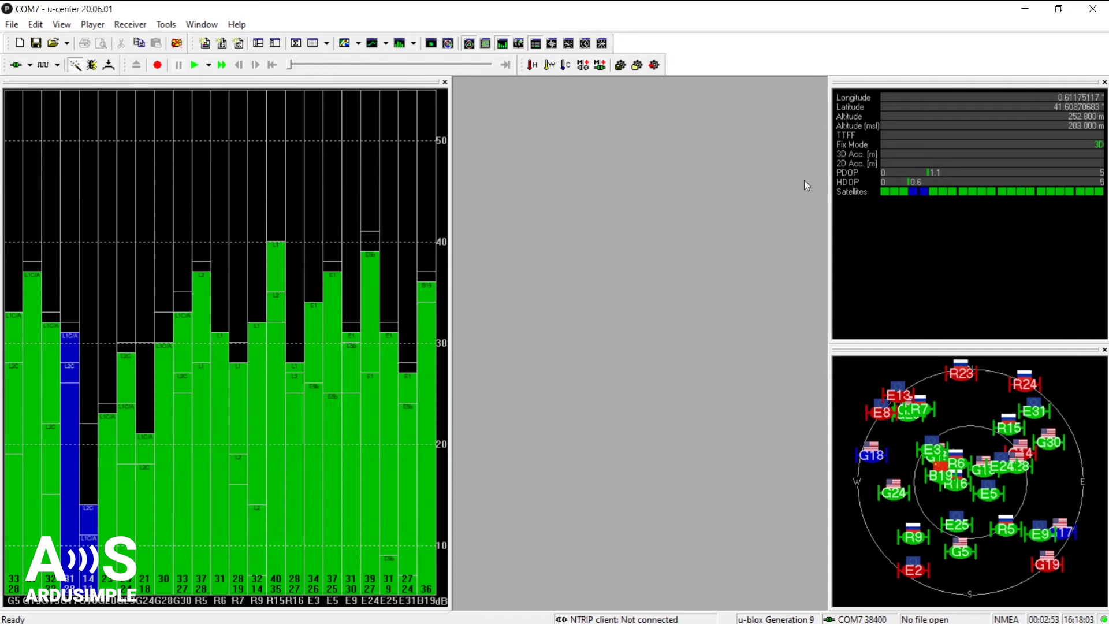
{"action": "left_click_drag", "start_coordinate": [328, 83], "coordinate": [851, 94]}
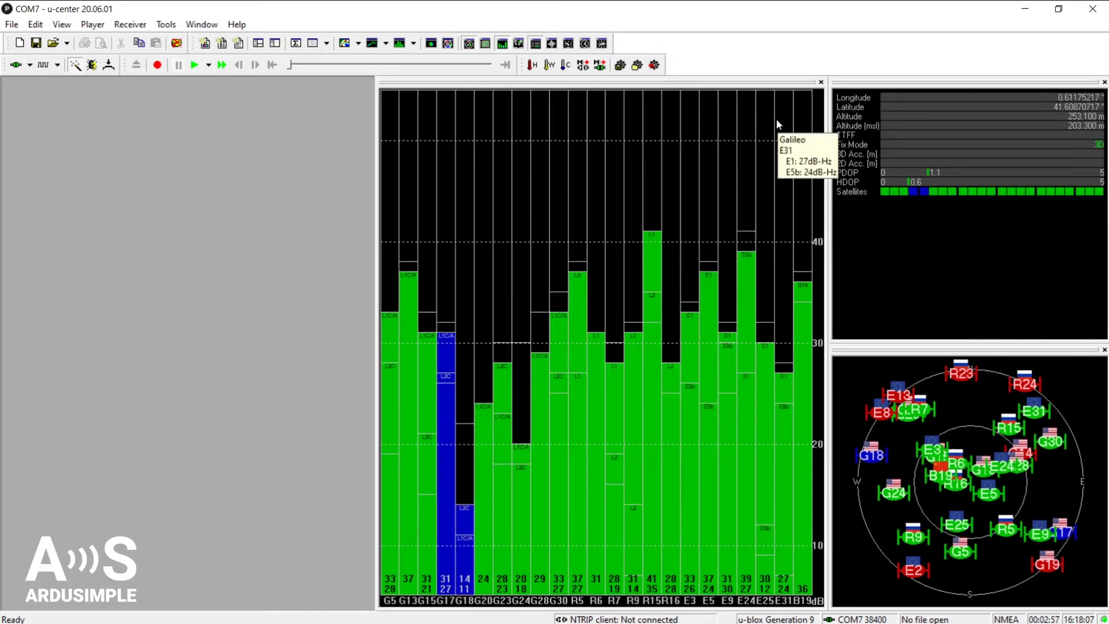
Add the World Position map and dock it between the data and sky view panels
{"action": "left_click", "coordinate": [62, 24]}
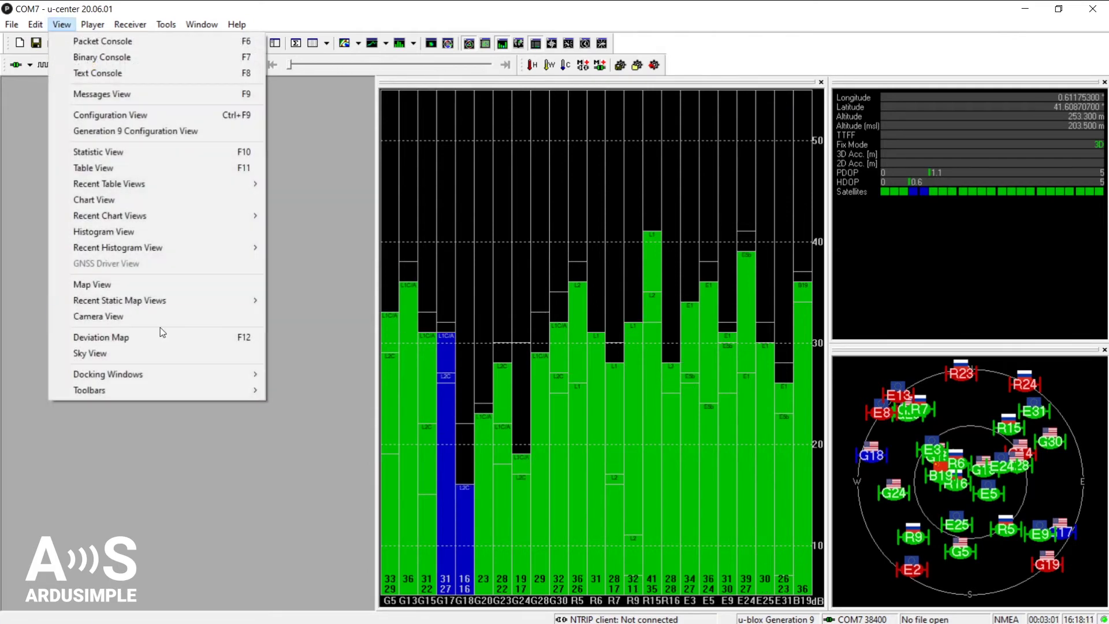
{"action": "mouse_move", "coordinate": [166, 374]}
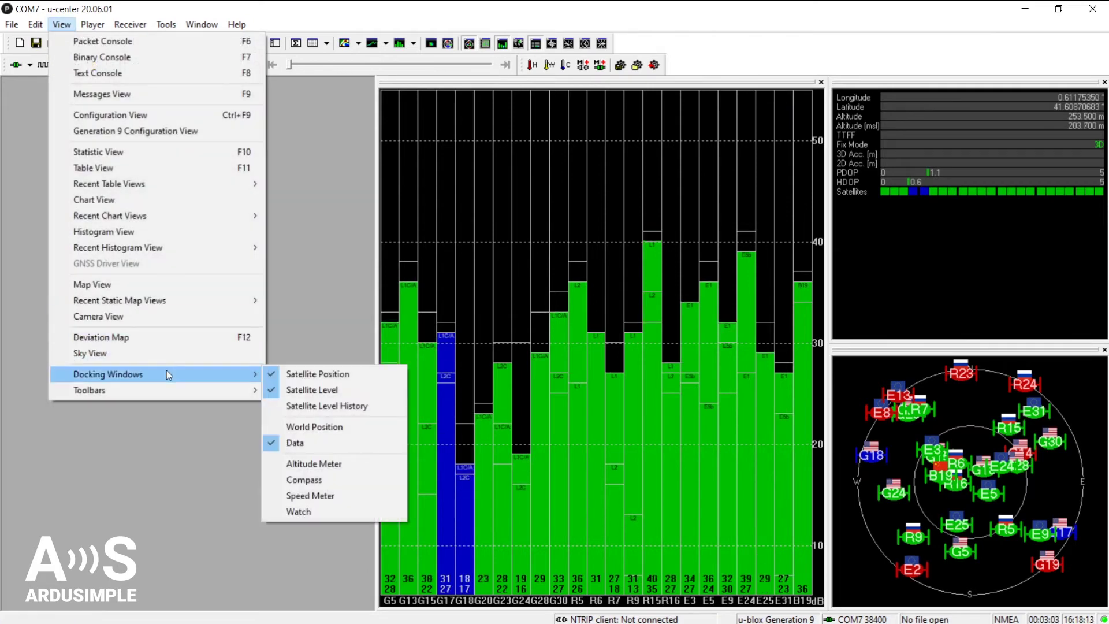
{"action": "left_click", "coordinate": [294, 426]}
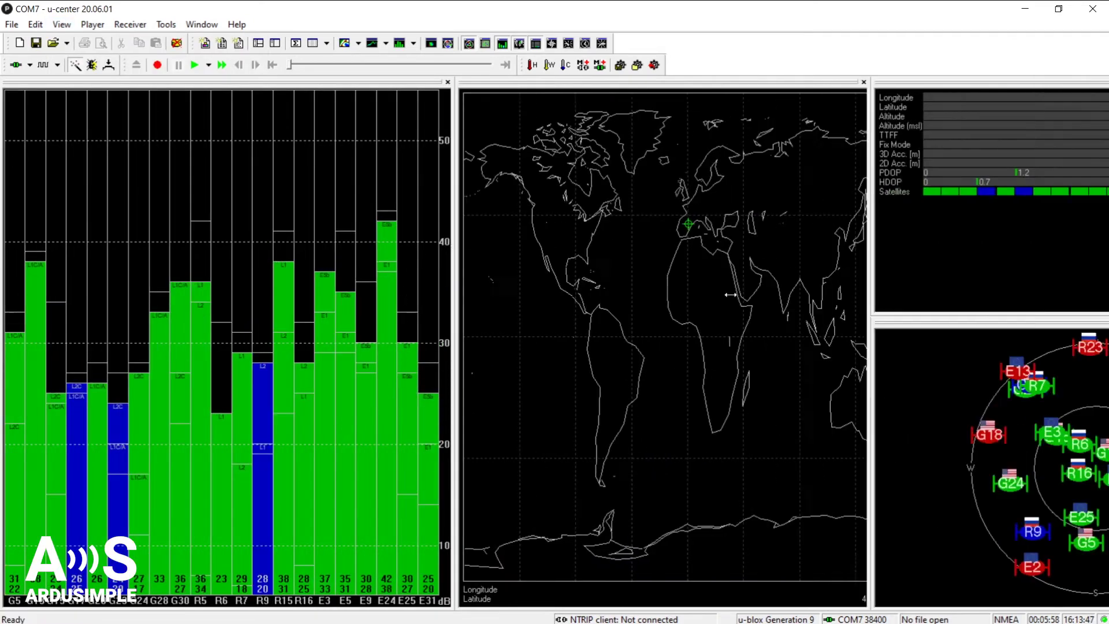
{"action": "left_click_drag", "start_coordinate": [703, 84], "coordinate": [667, 253]}
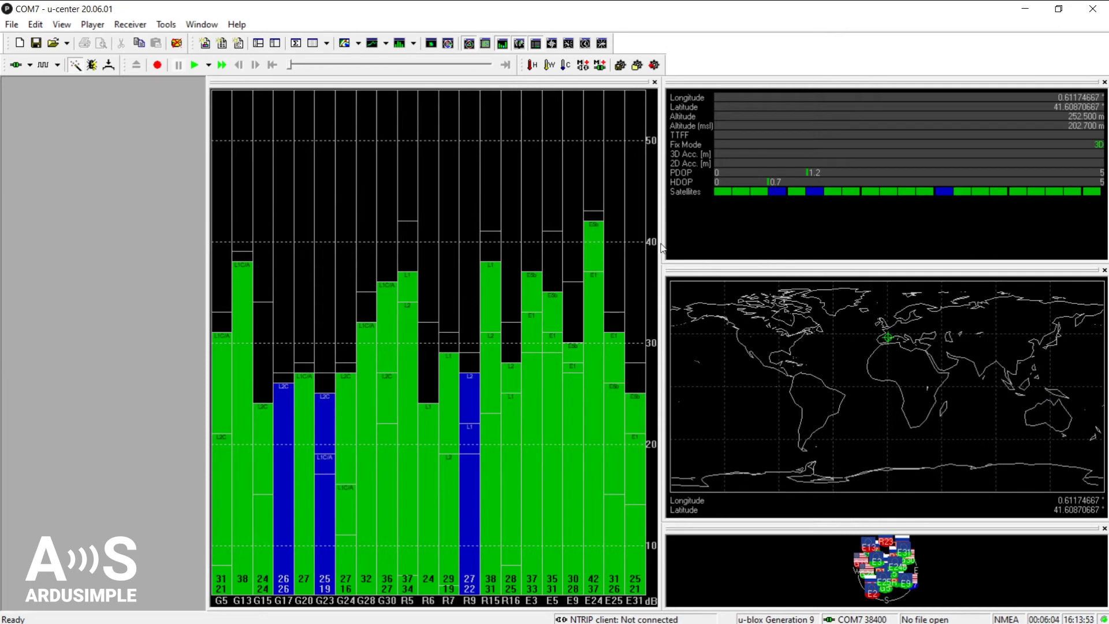
Resize the panes: shrink the world map, enlarge the sky view, and narrow the signal chart
{"action": "left_click_drag", "start_coordinate": [664, 253], "coordinate": [853, 255]}
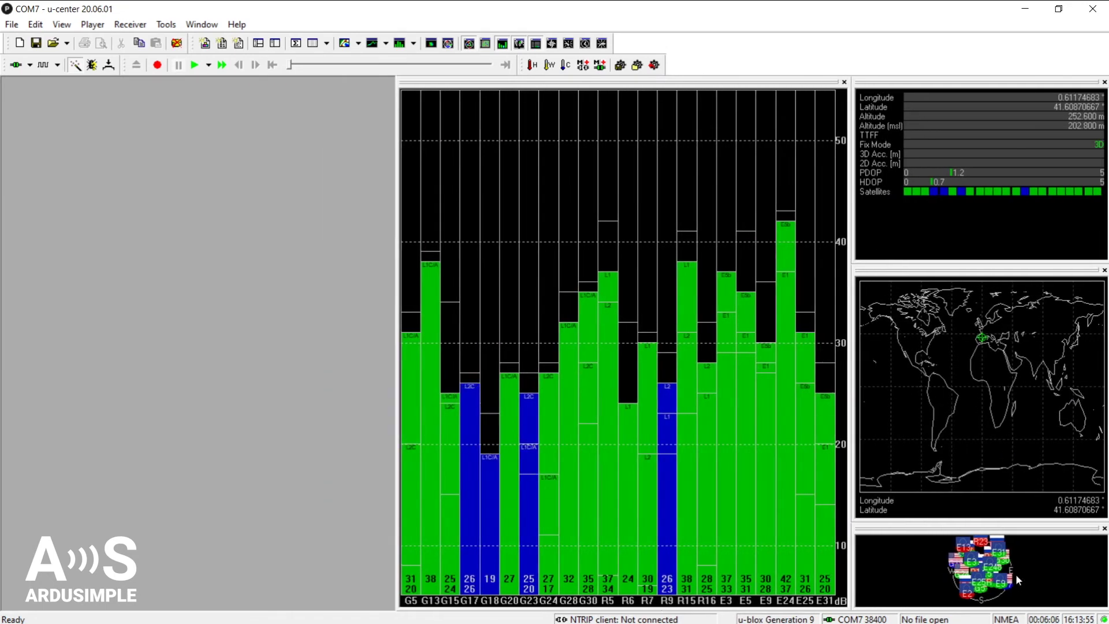
{"action": "left_click_drag", "start_coordinate": [1049, 523], "coordinate": [1050, 427]}
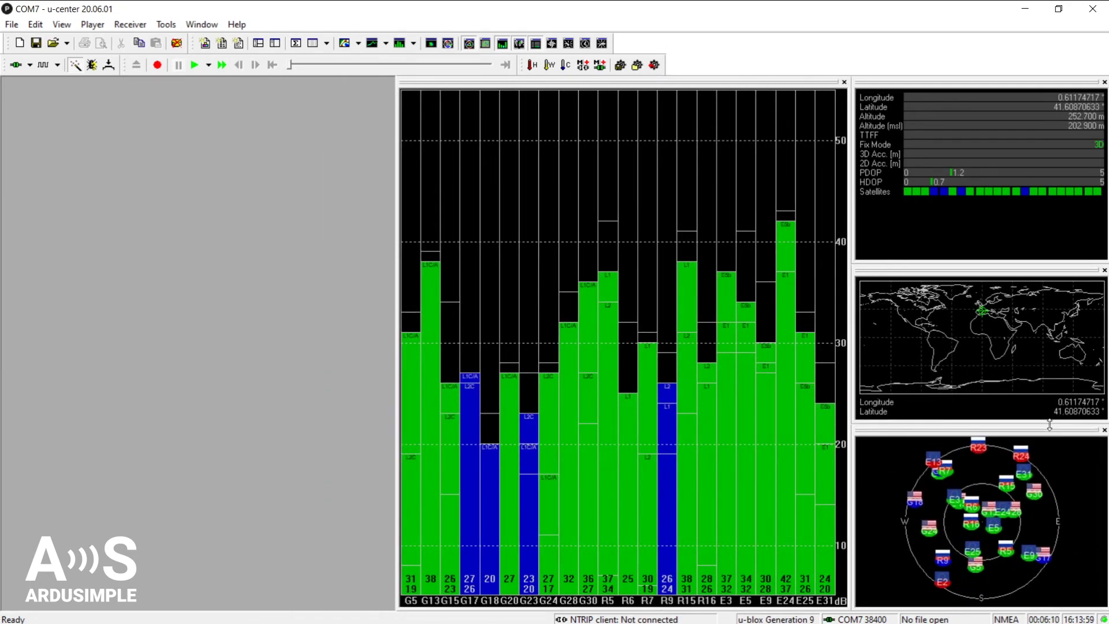
{"action": "left_click_drag", "start_coordinate": [851, 252], "coordinate": [802, 255]}
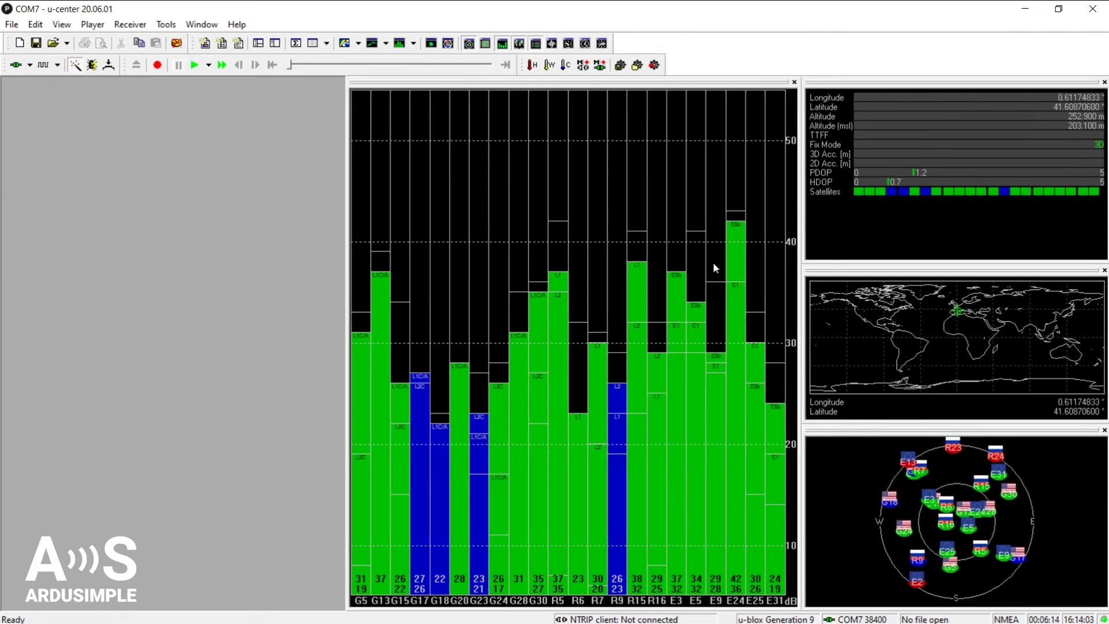
{"action": "left_click_drag", "start_coordinate": [346, 221], "coordinate": [508, 231]}
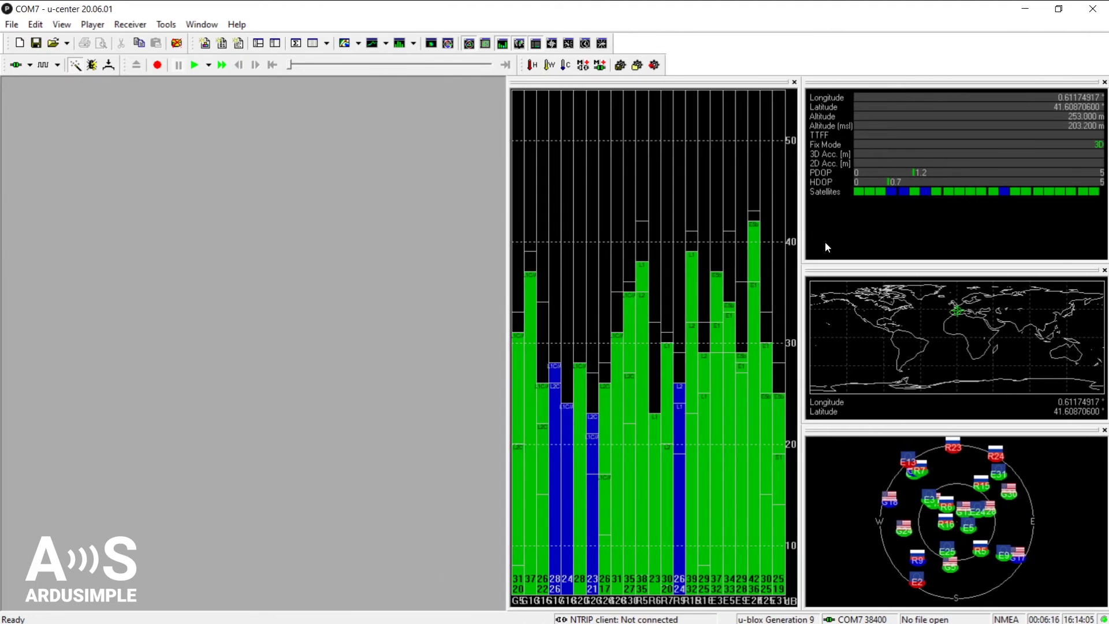
{"action": "left_click_drag", "start_coordinate": [801, 244], "coordinate": [897, 239]}
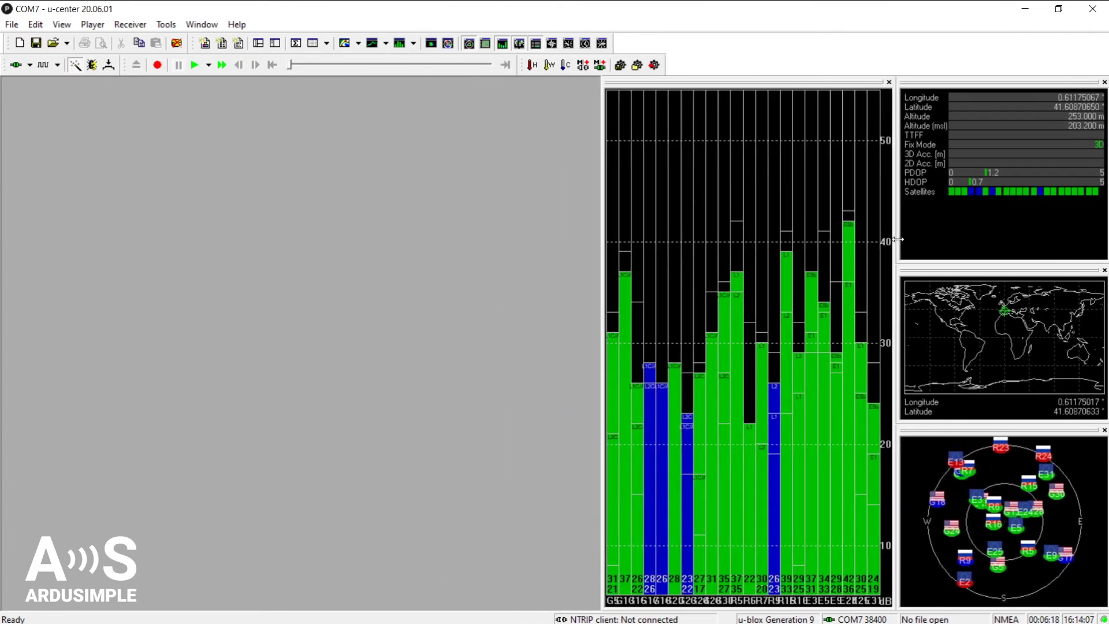
{"action": "left_click", "coordinate": [62, 24]}
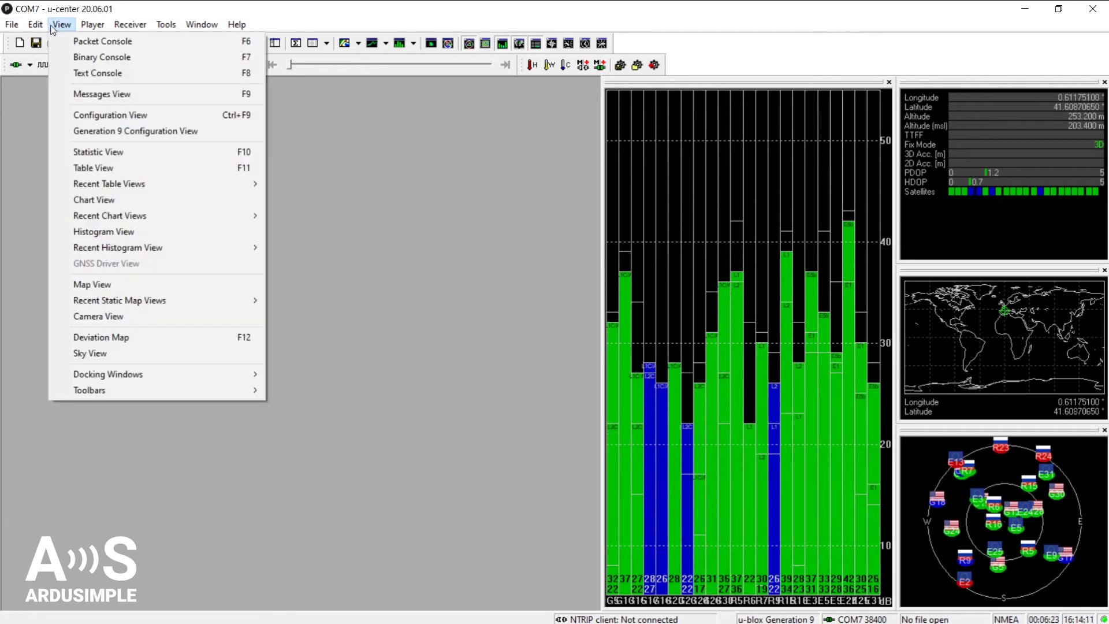
Open the NMEA Messages view maximized, widen its tree pane, and collapse the NMEA node
{"action": "left_click", "coordinate": [95, 92]}
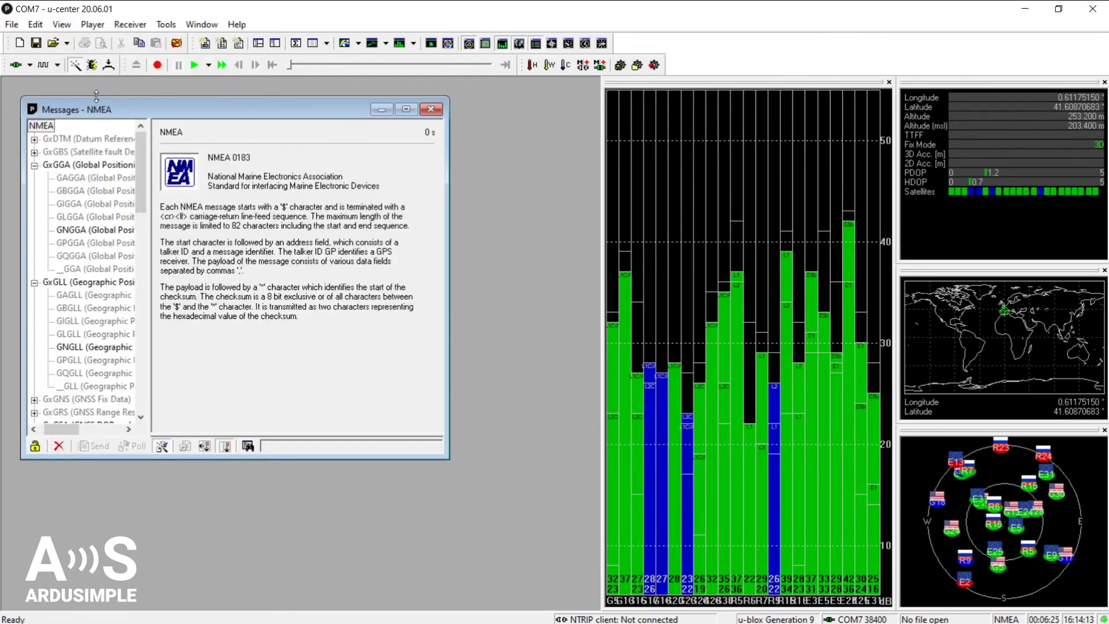
{"action": "left_click", "coordinate": [405, 111]}
{"action": "left_click_drag", "start_coordinate": [172, 229], "coordinate": [318, 229]}
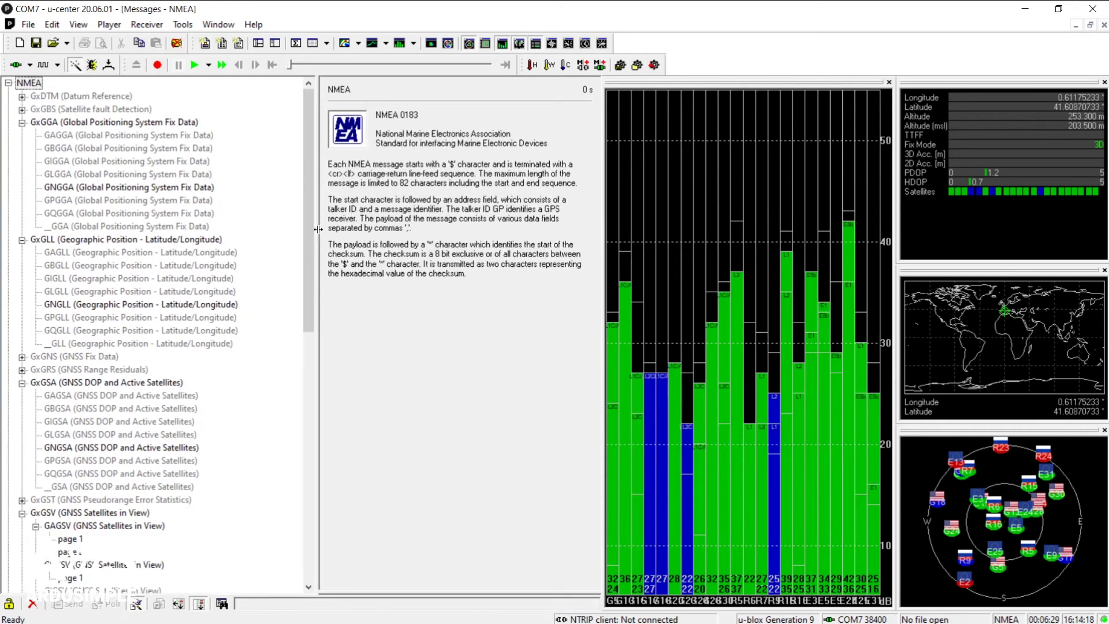
{"action": "left_click", "coordinate": [8, 83]}
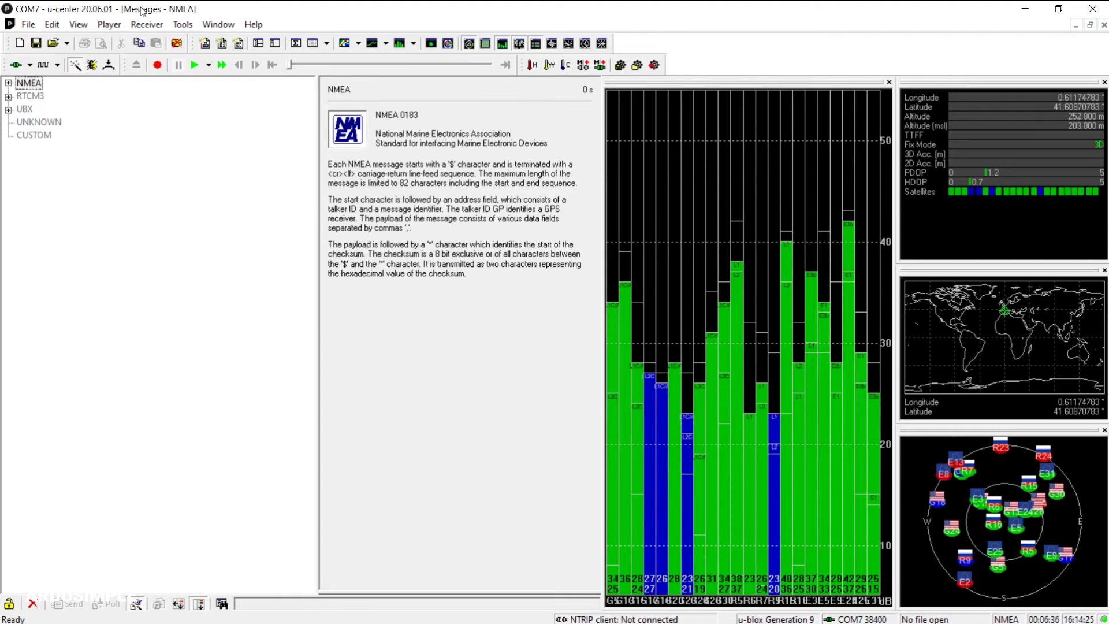
{"action": "left_click", "coordinate": [207, 26]}
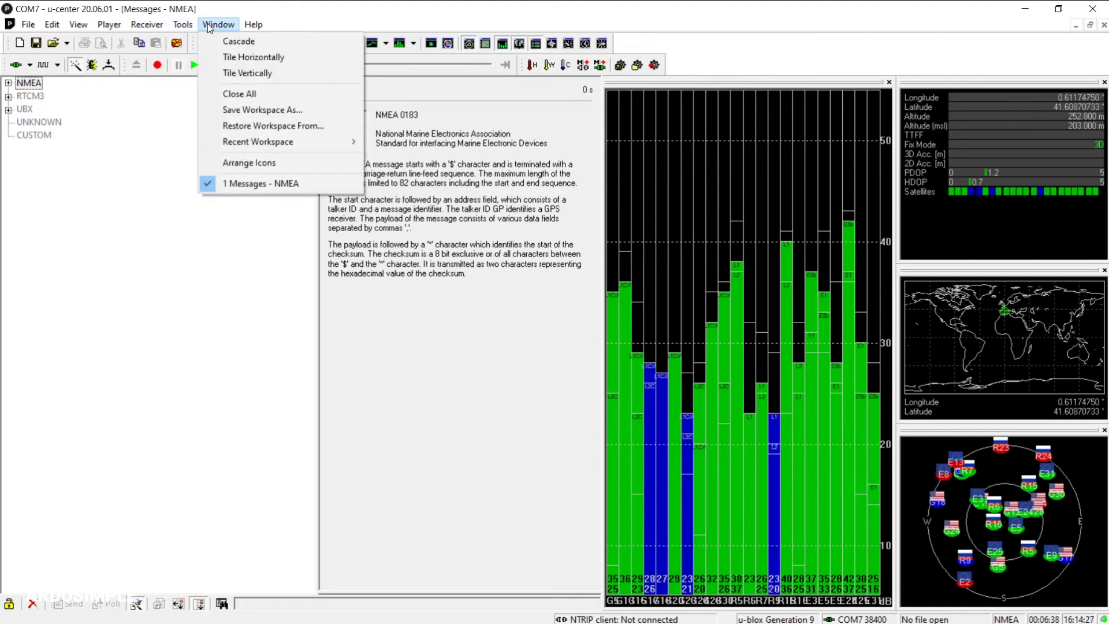
Save the layout as workspace WindowSetting_V3 in the Demo u-center folder
{"action": "left_click", "coordinate": [230, 109]}
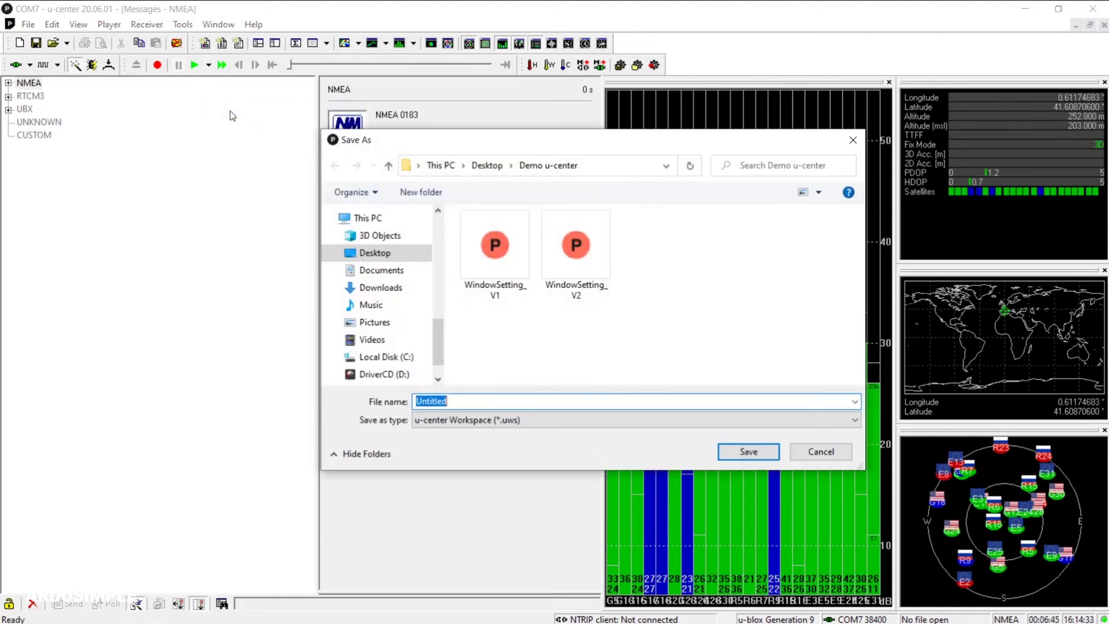
{"action": "left_click", "coordinate": [593, 301]}
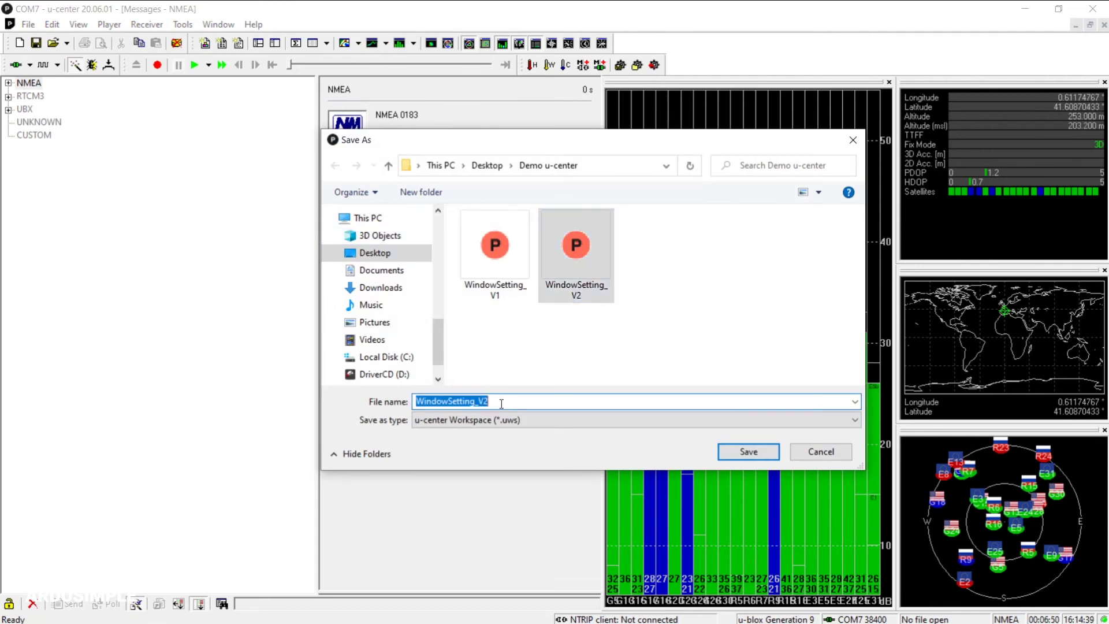
{"action": "left_click", "coordinate": [501, 402]}
{"action": "key", "text": "BackSpace"}
{"action": "type", "text": "3"}
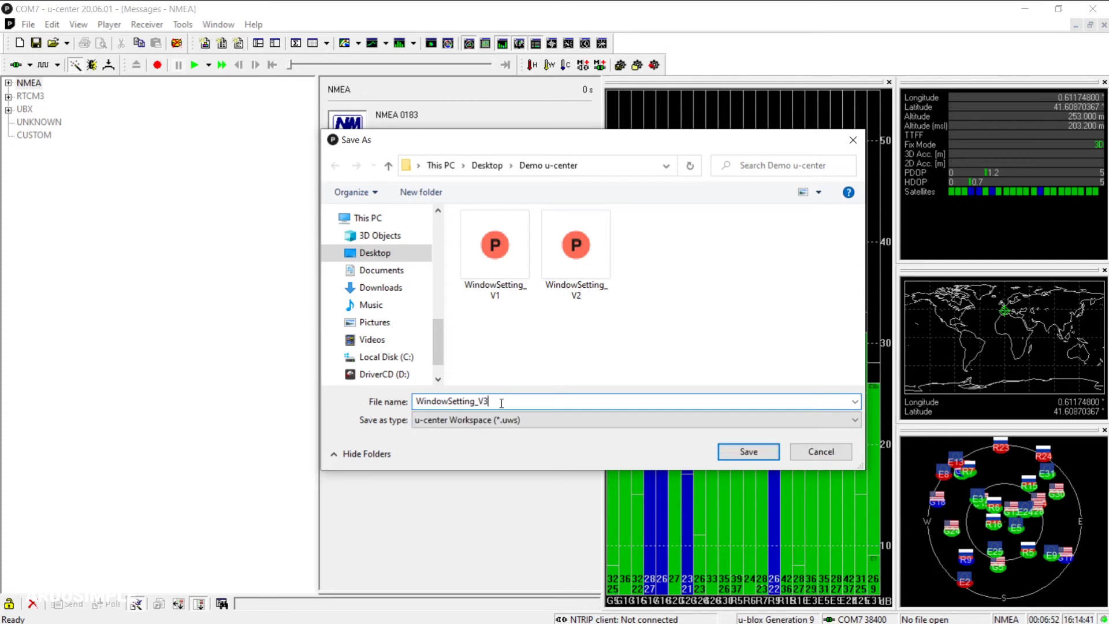
{"action": "left_click", "coordinate": [755, 456]}
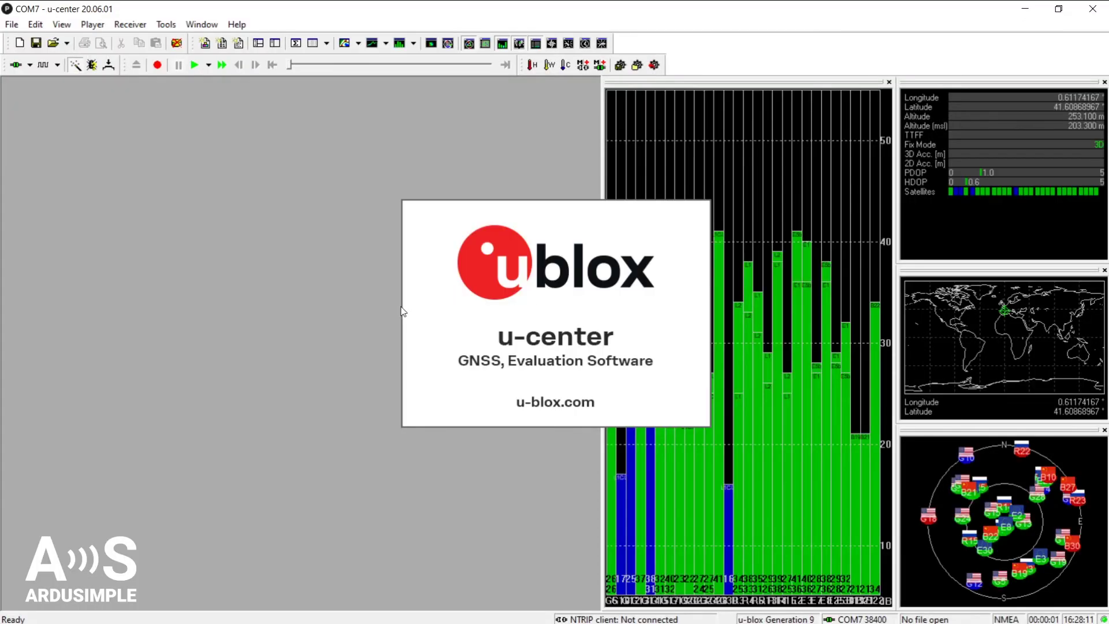
Restore the WindowSetting_V3 workspace from file
{"action": "left_click", "coordinate": [62, 24]}
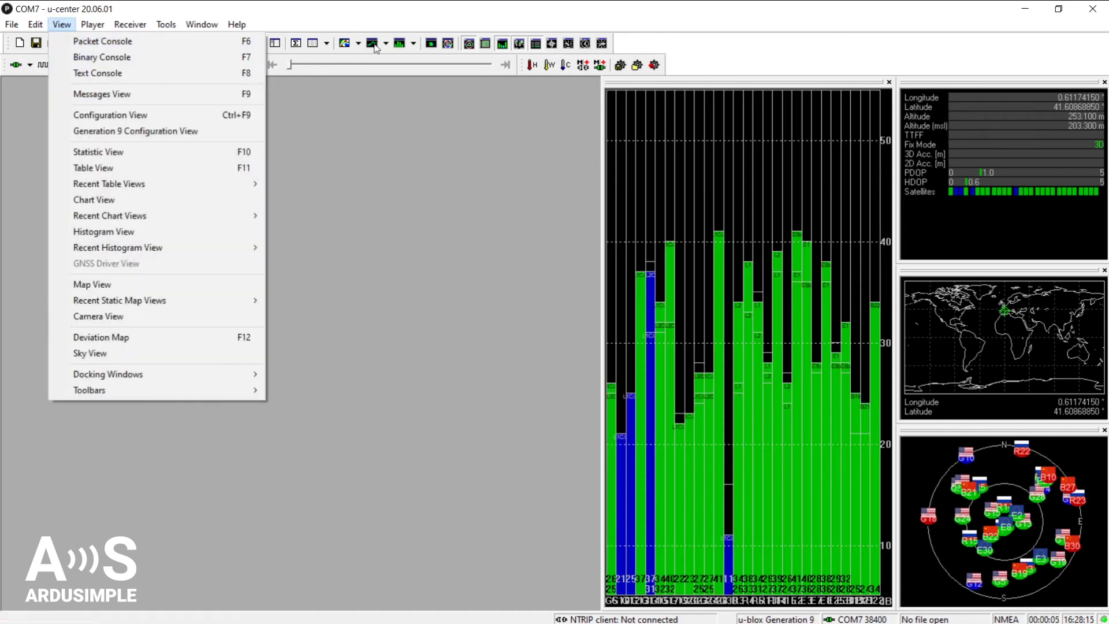
{"action": "left_click", "coordinate": [436, 6]}
{"action": "left_click", "coordinate": [202, 24]}
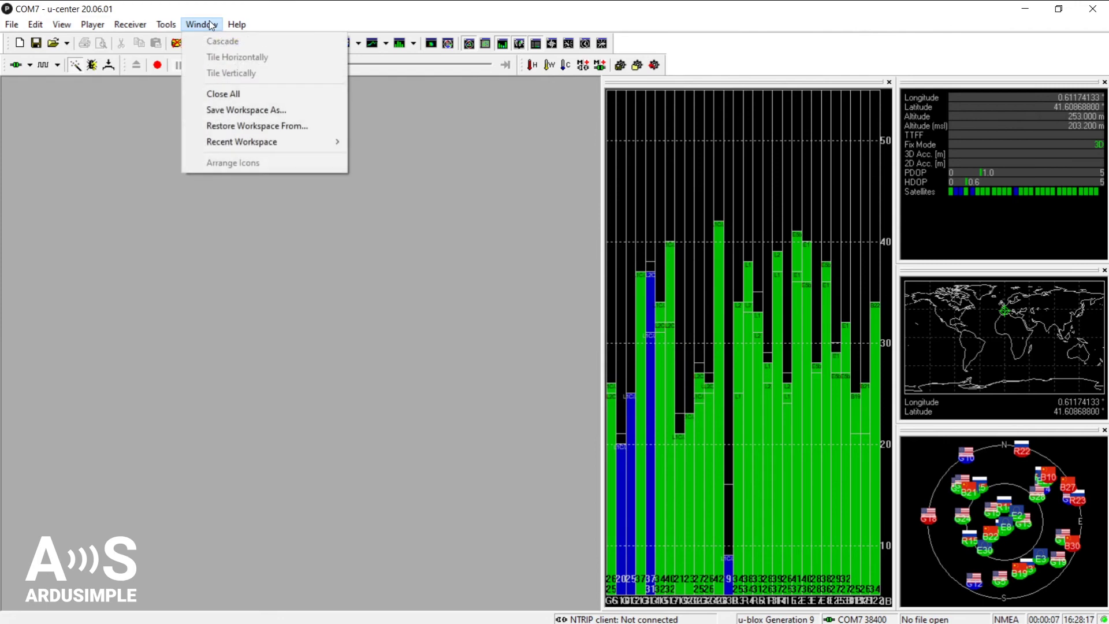
{"action": "left_click", "coordinate": [265, 130]}
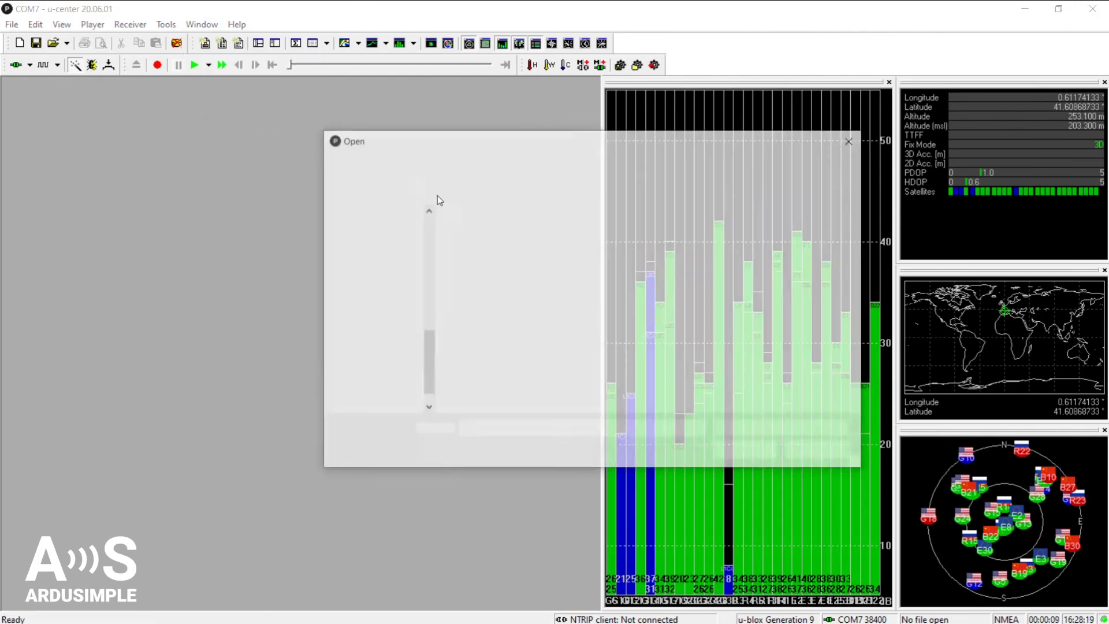
{"action": "left_click", "coordinate": [648, 269]}
{"action": "left_click", "coordinate": [743, 456]}
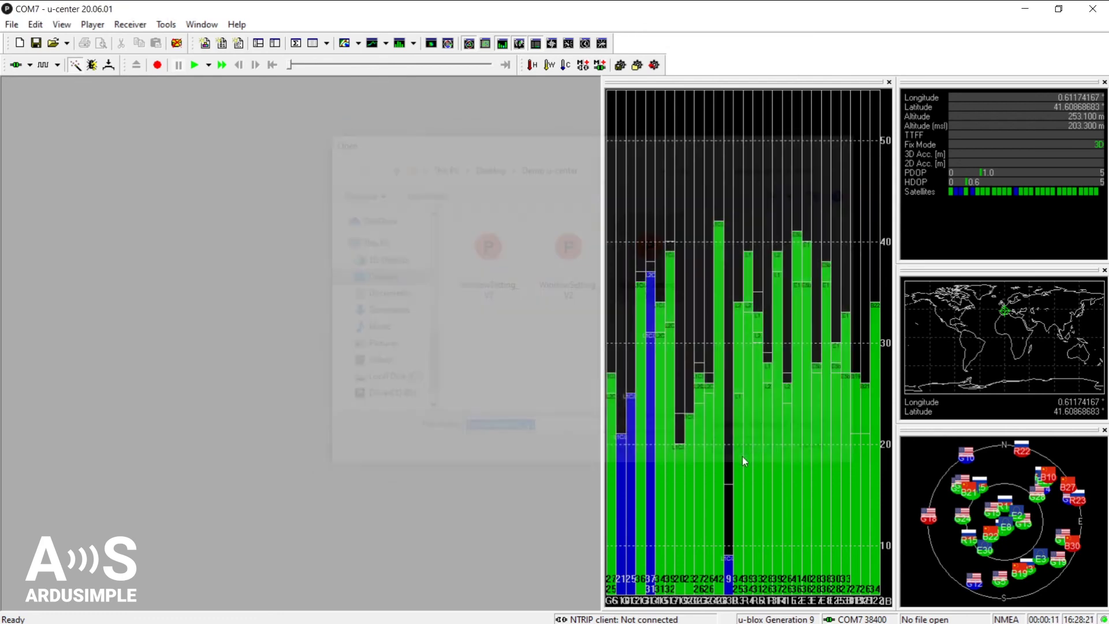
Restore the WindowSetting_V1 workspace from file
{"action": "left_click", "coordinate": [214, 23]}
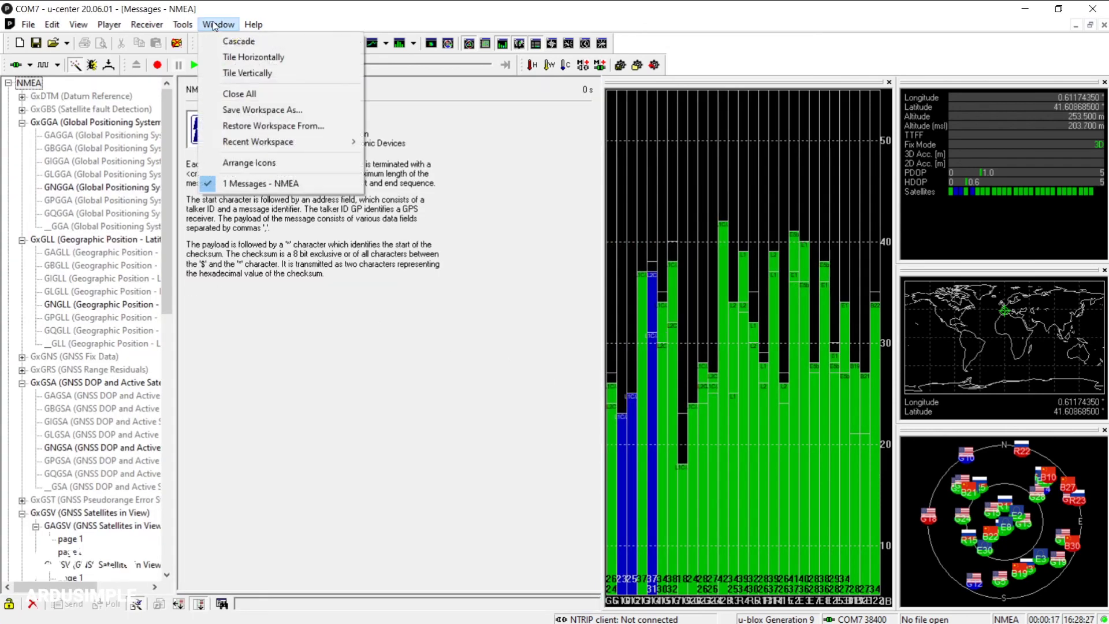
{"action": "left_click", "coordinate": [249, 126]}
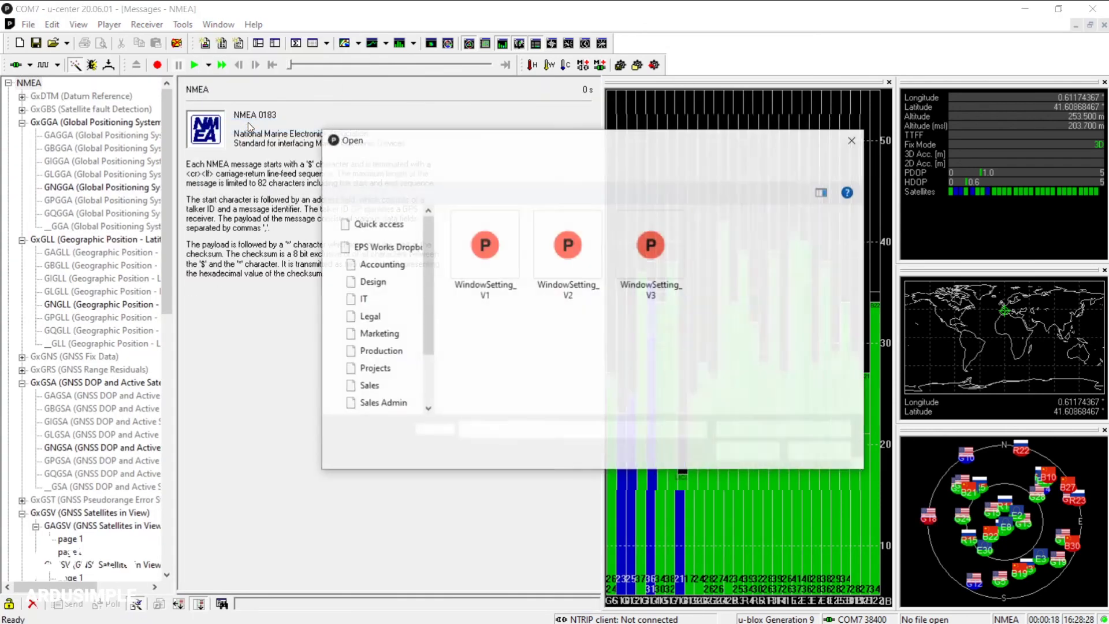
{"action": "left_click", "coordinate": [460, 261]}
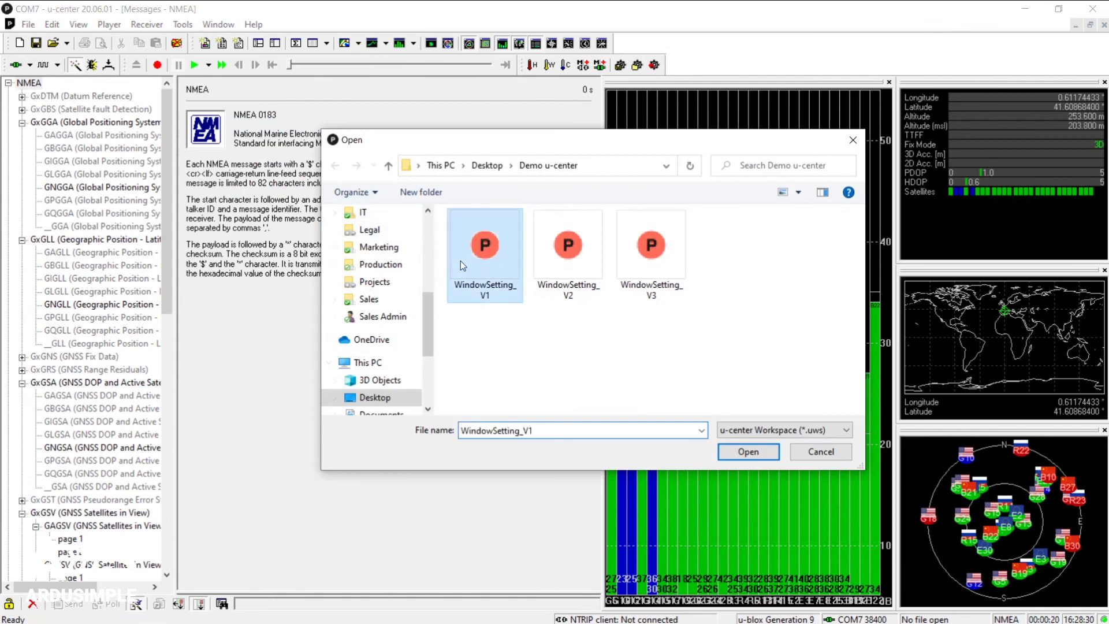
{"action": "left_click", "coordinate": [736, 453]}
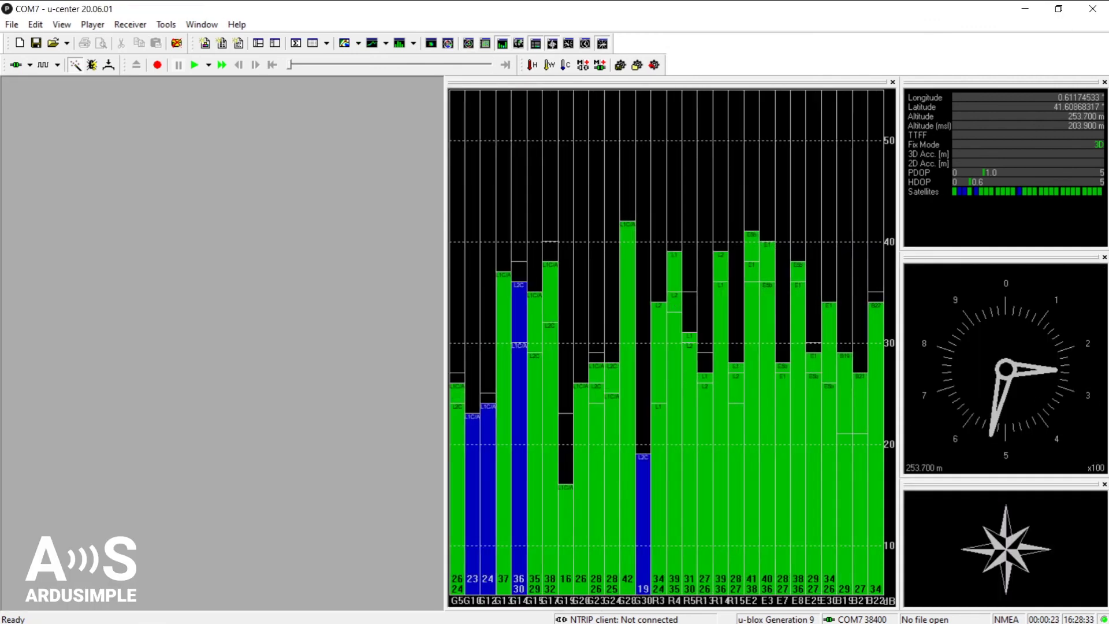